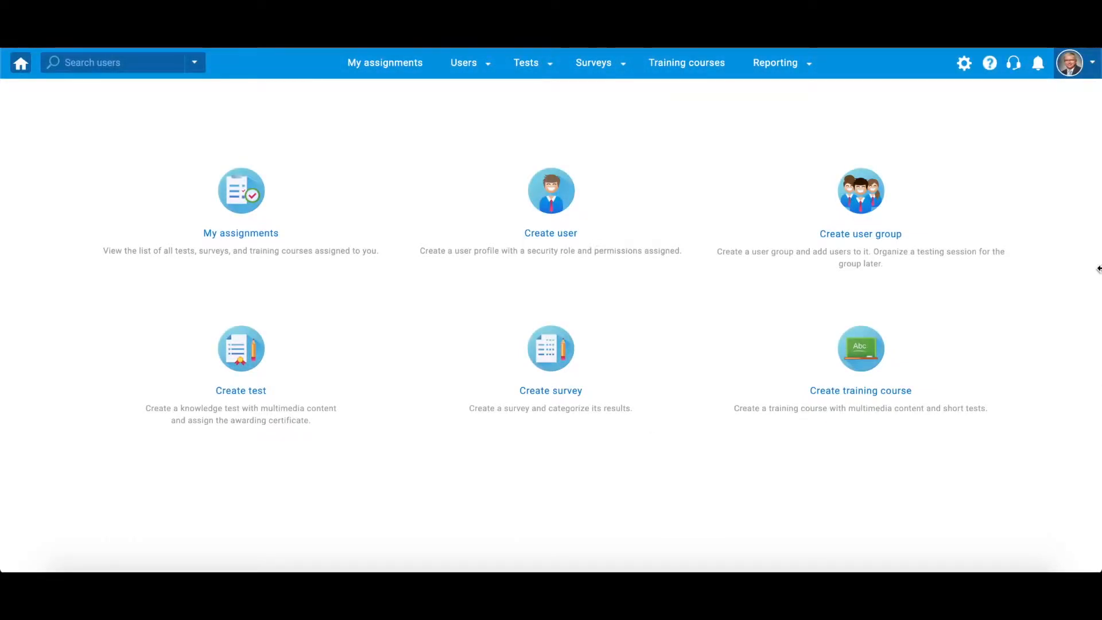
Go to Tests > Question pools, select General Knowledge, and expand the Add question list
left_click(545, 62)
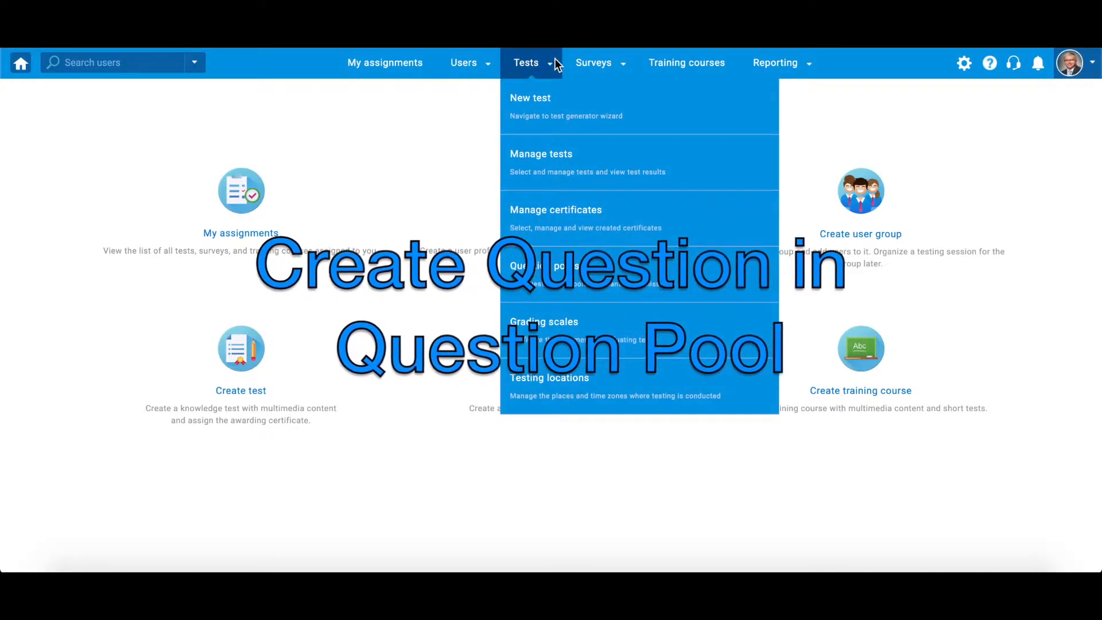
left_click(712, 288)
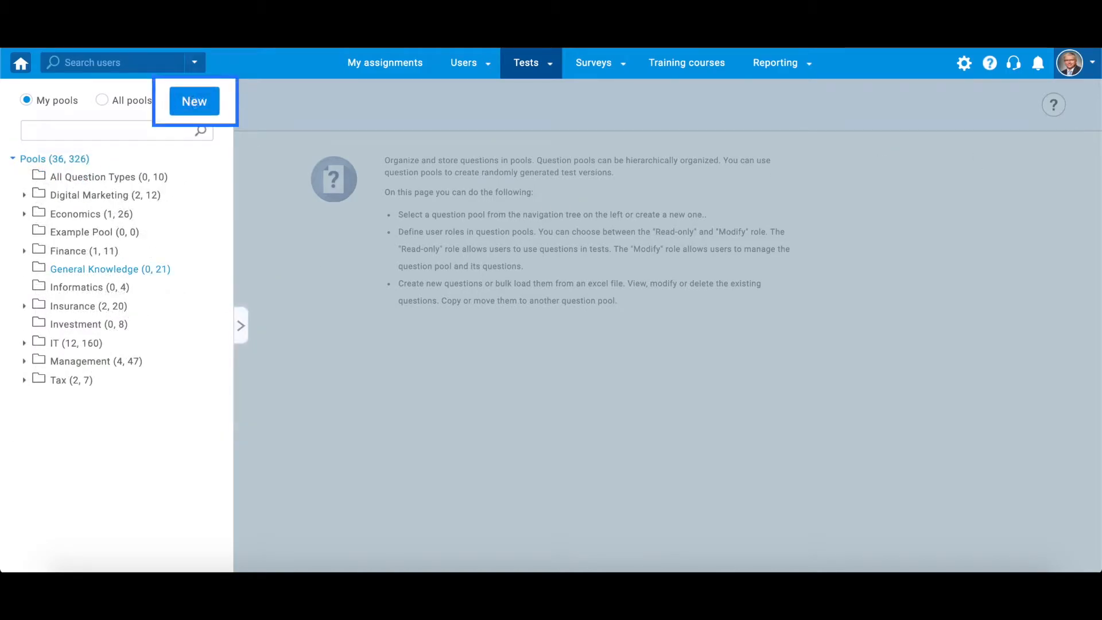
left_click(109, 269)
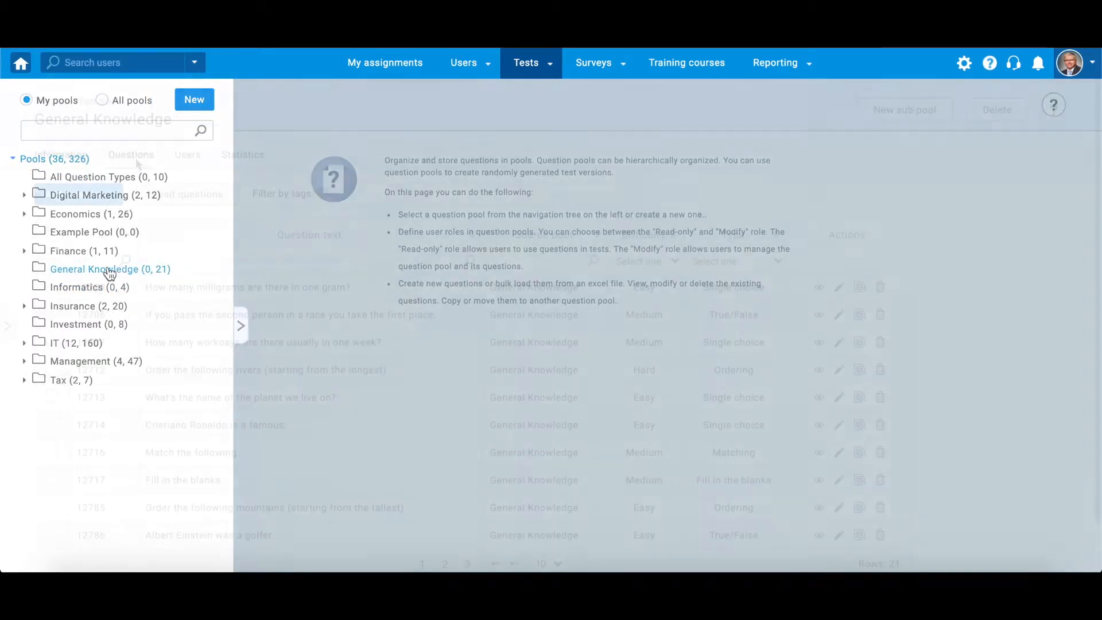
left_click(109, 194)
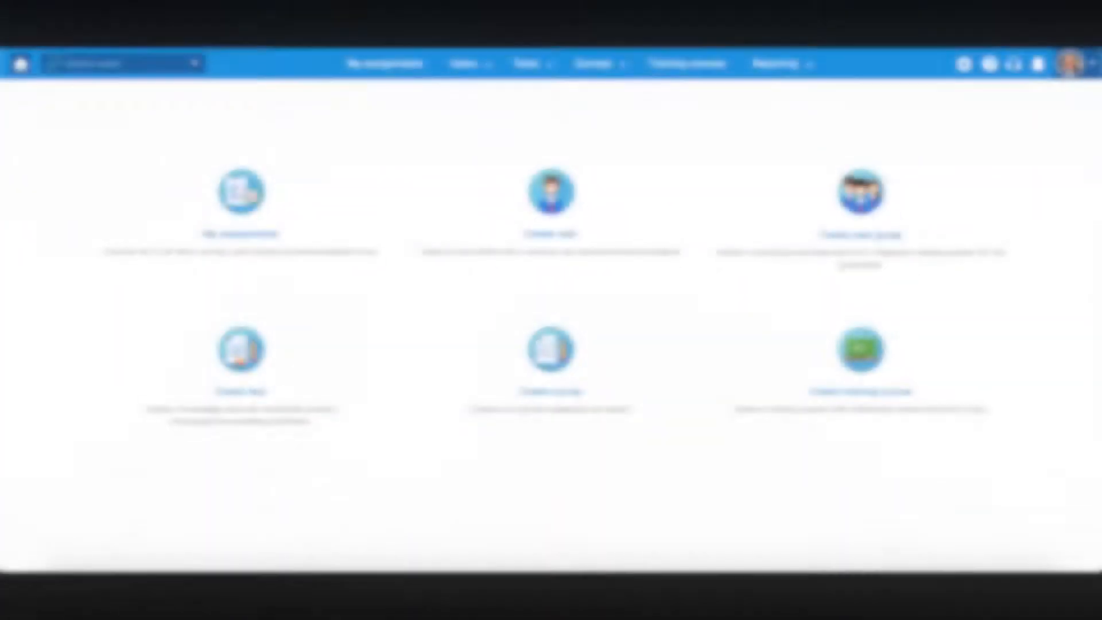
Start a new test 'General Knowledge Test' with manually added questions and show new-question types
left_click(526, 63)
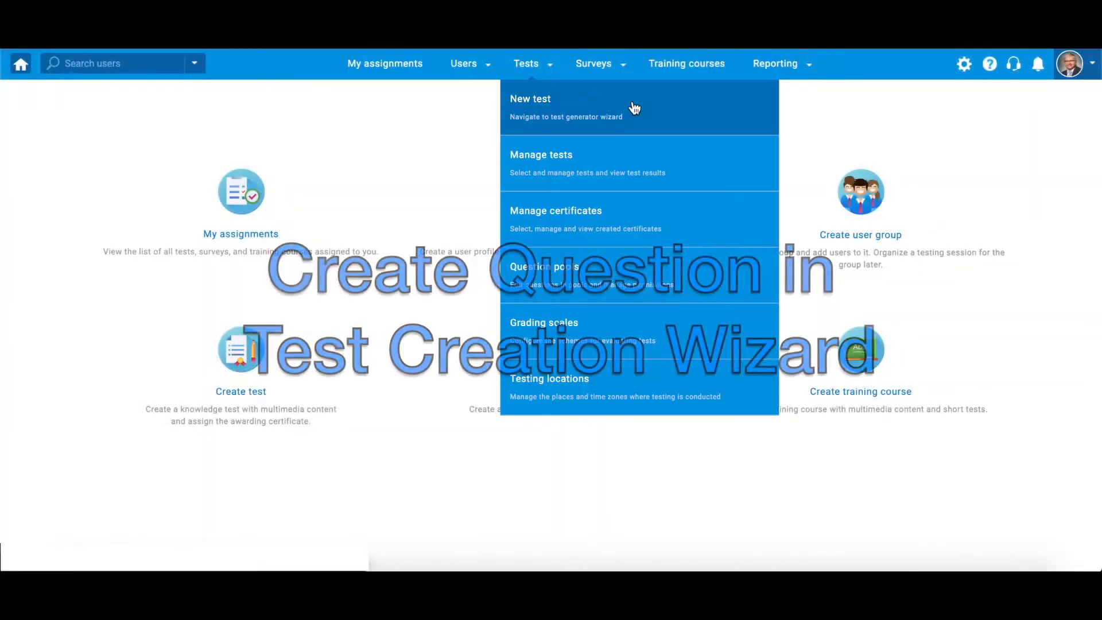
left_click(649, 109)
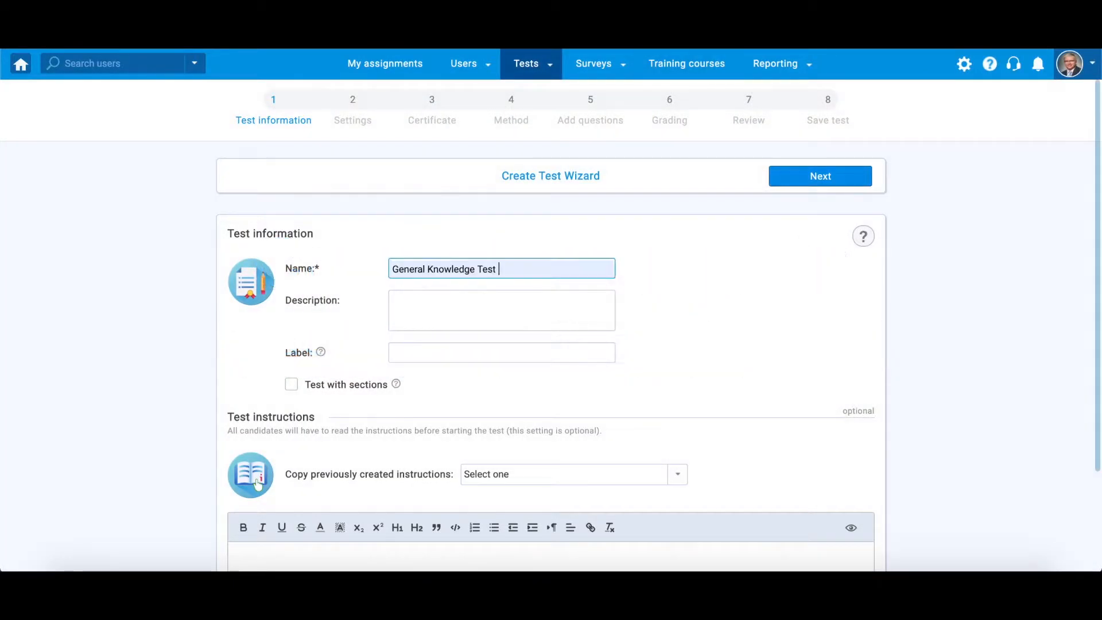
left_click(787, 178)
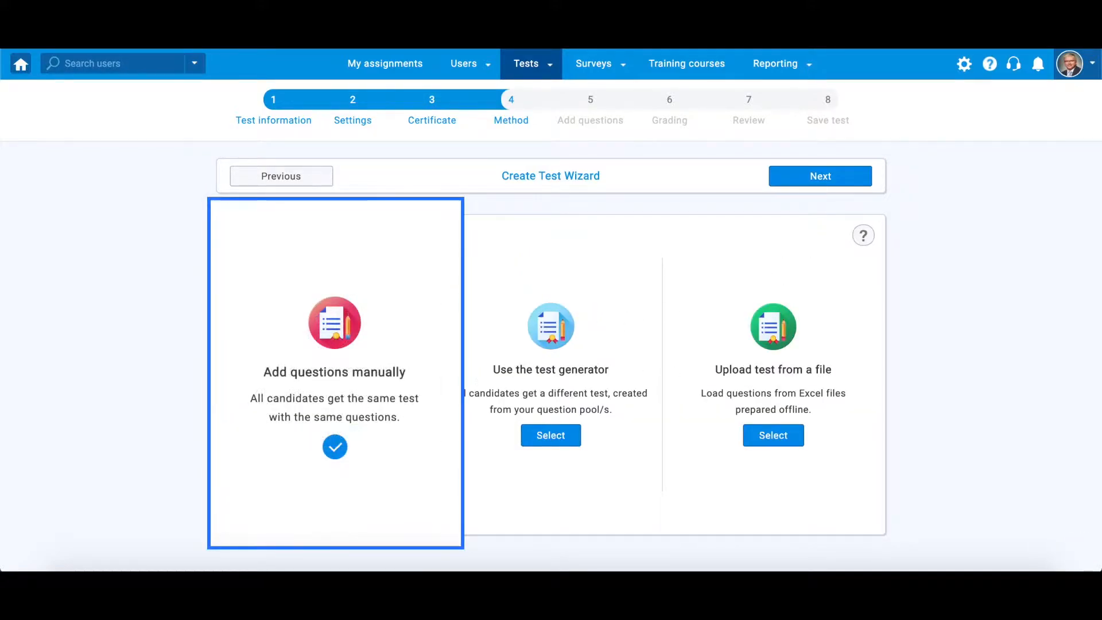
left_click(348, 436)
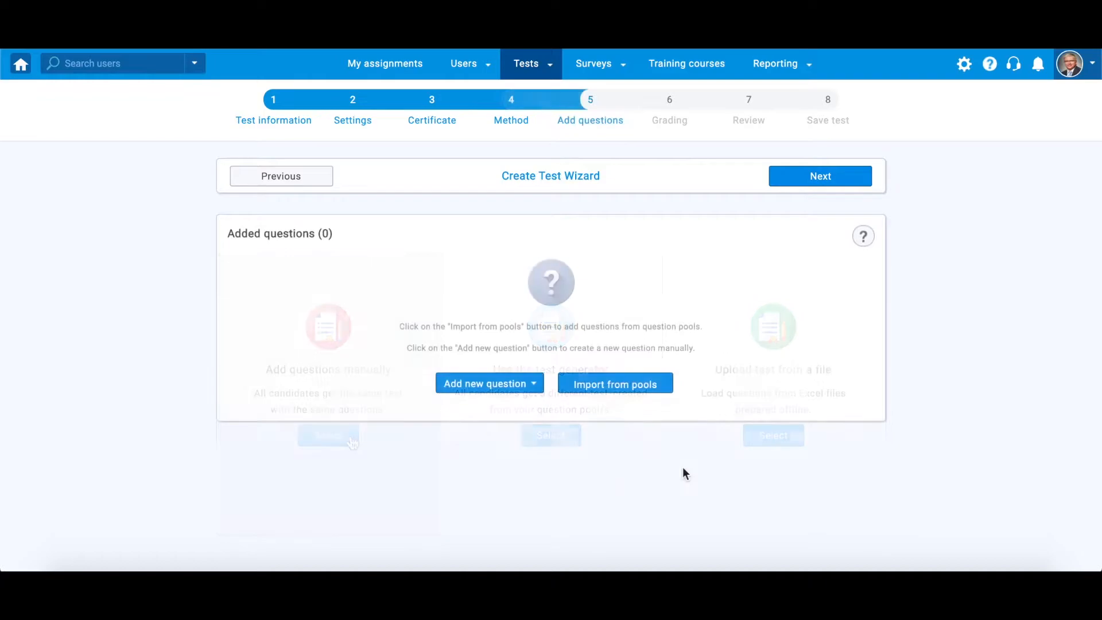
left_click(532, 395)
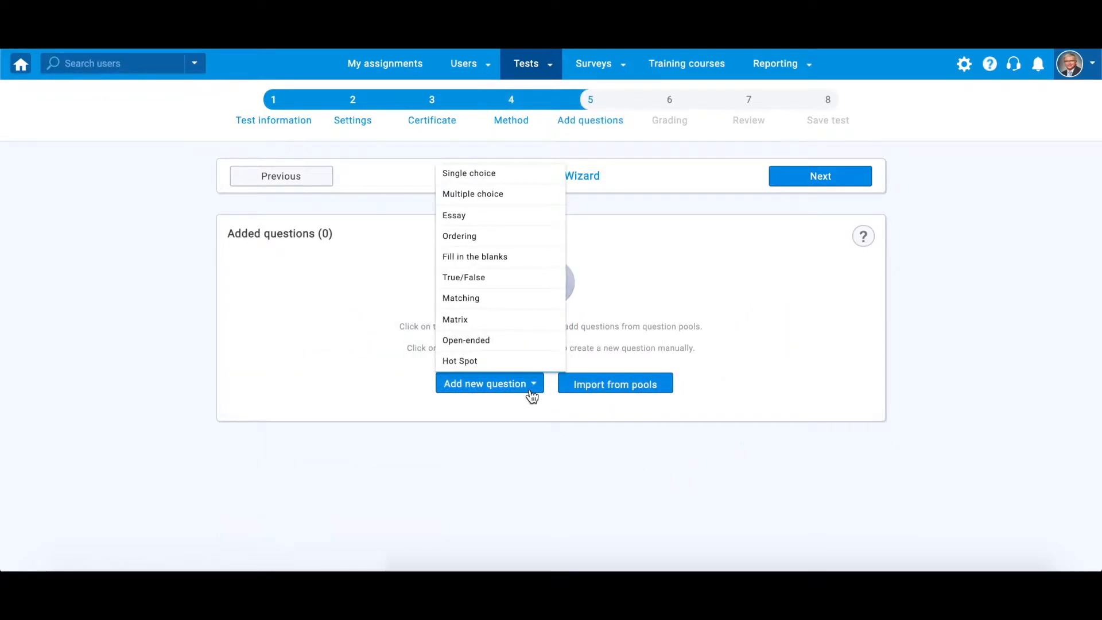
mouse_move(510, 285)
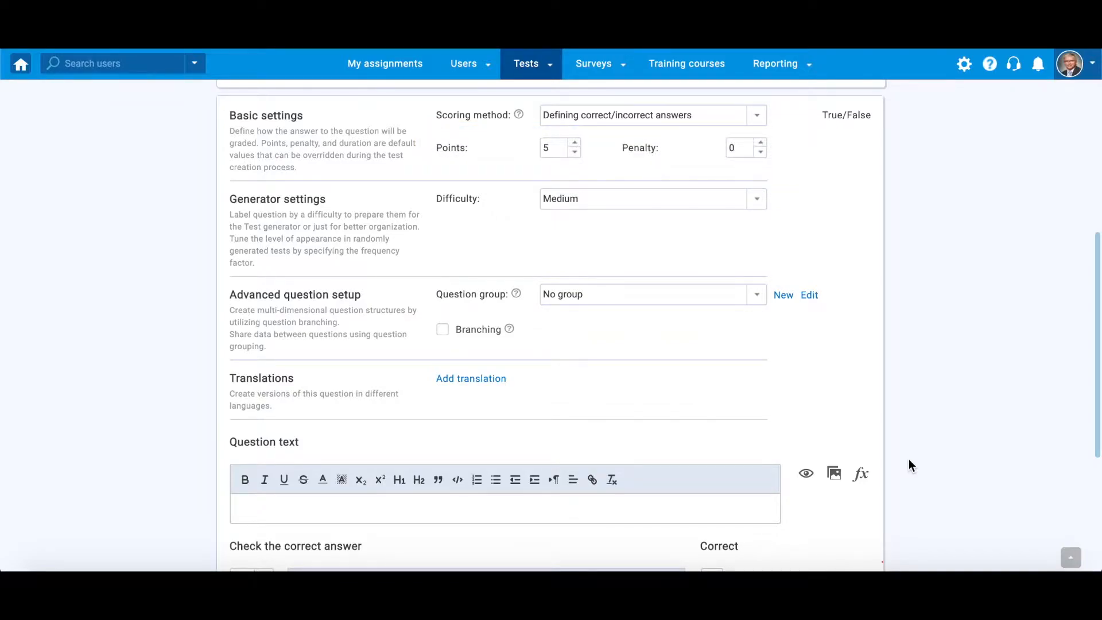
Paste the Earth fifth-largest-planet question text and mark True as correct
scroll(908, 459, "down", 2)
scroll(908, 459, "down", 1)
left_click(745, 377)
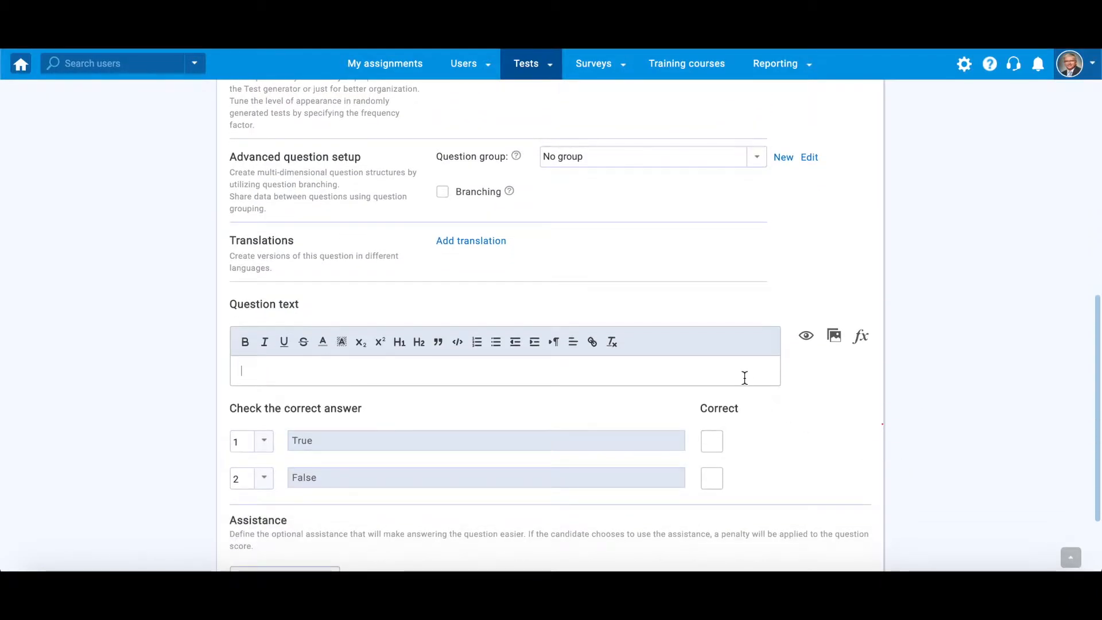
type("Earth is the fifth largest of the planets in the solar system.")
scroll(744, 377, "down", 2)
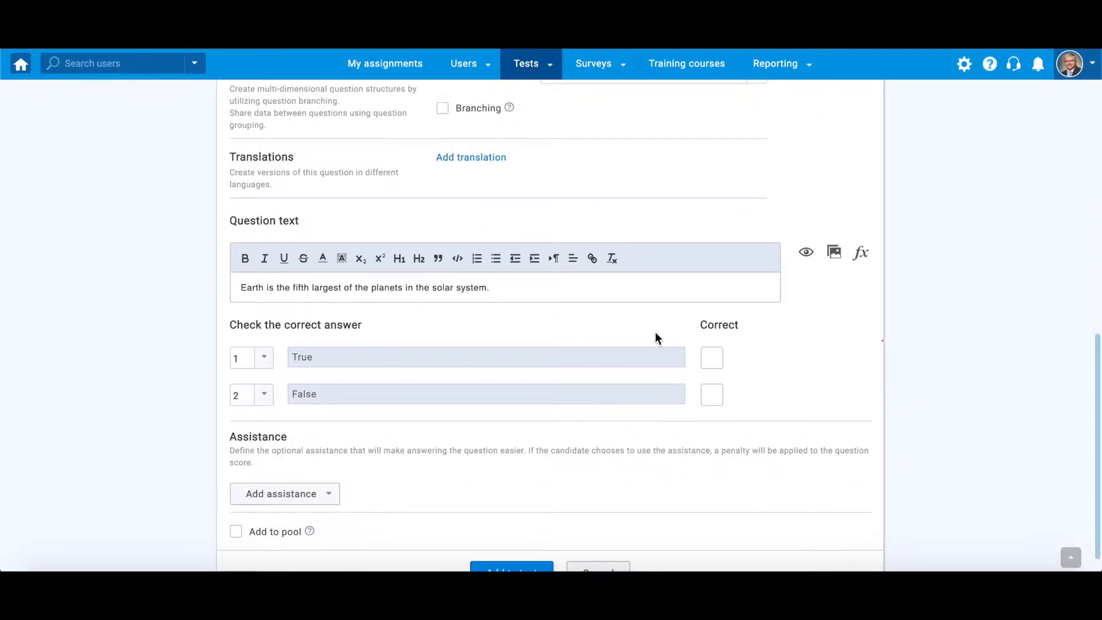
left_click(713, 357)
Make the word 'Earth' bold and underlined, then check the preview
scroll(741, 350, "down", 1)
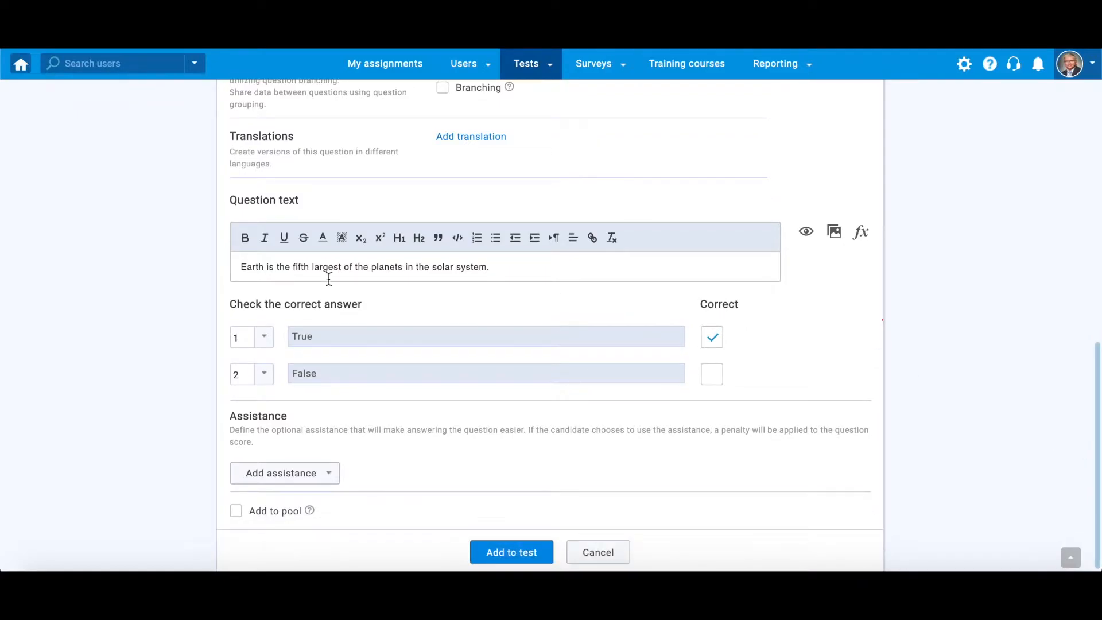
left_click(245, 238)
left_click(285, 239)
left_click(341, 269)
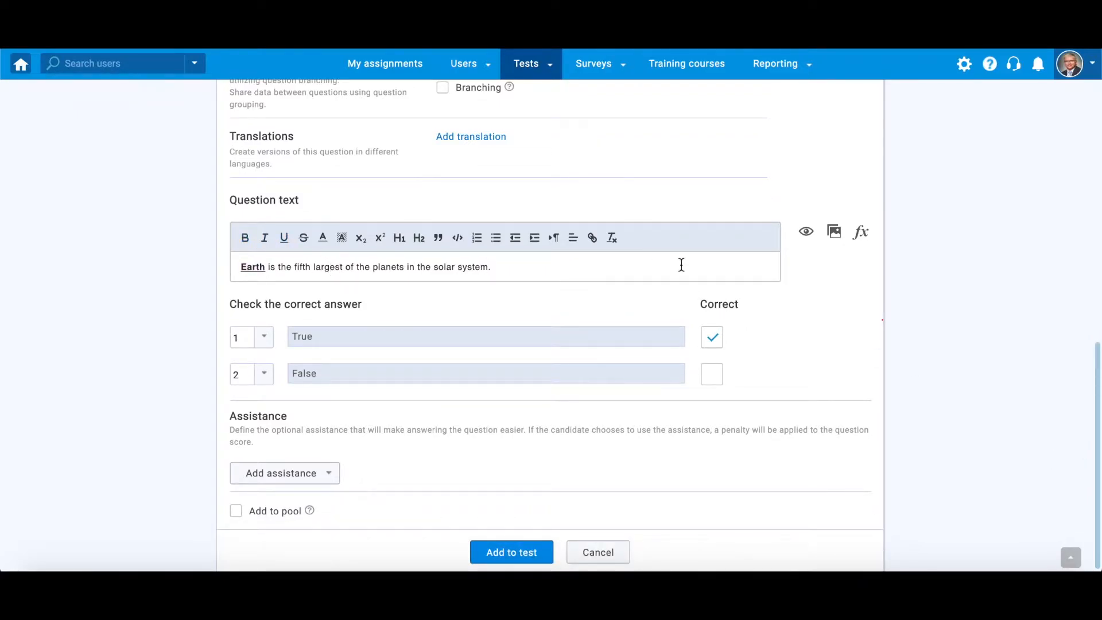
left_click(806, 232)
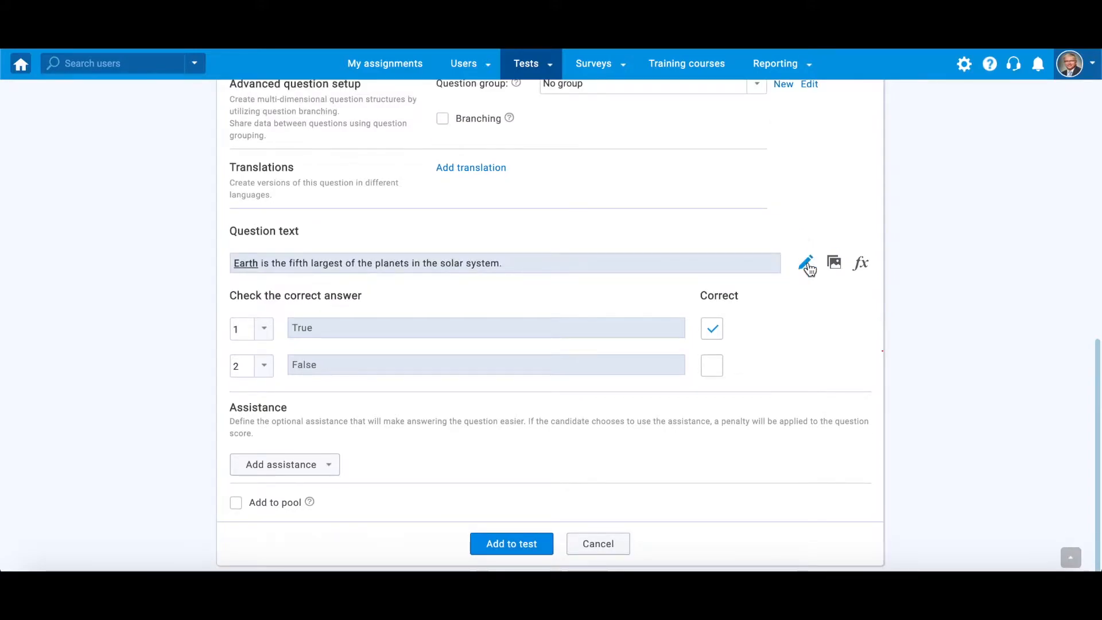
left_click(809, 264)
Browse the formula editor's function, letter and symbol templates, then close it unused
left_click(865, 267)
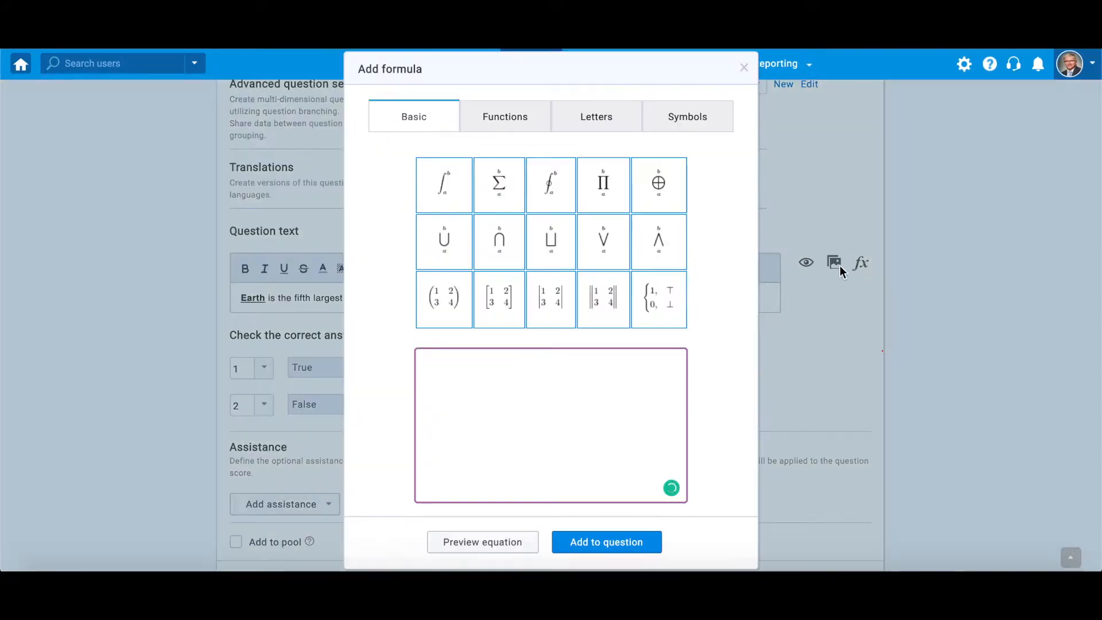
left_click(502, 127)
left_click(584, 123)
left_click(661, 125)
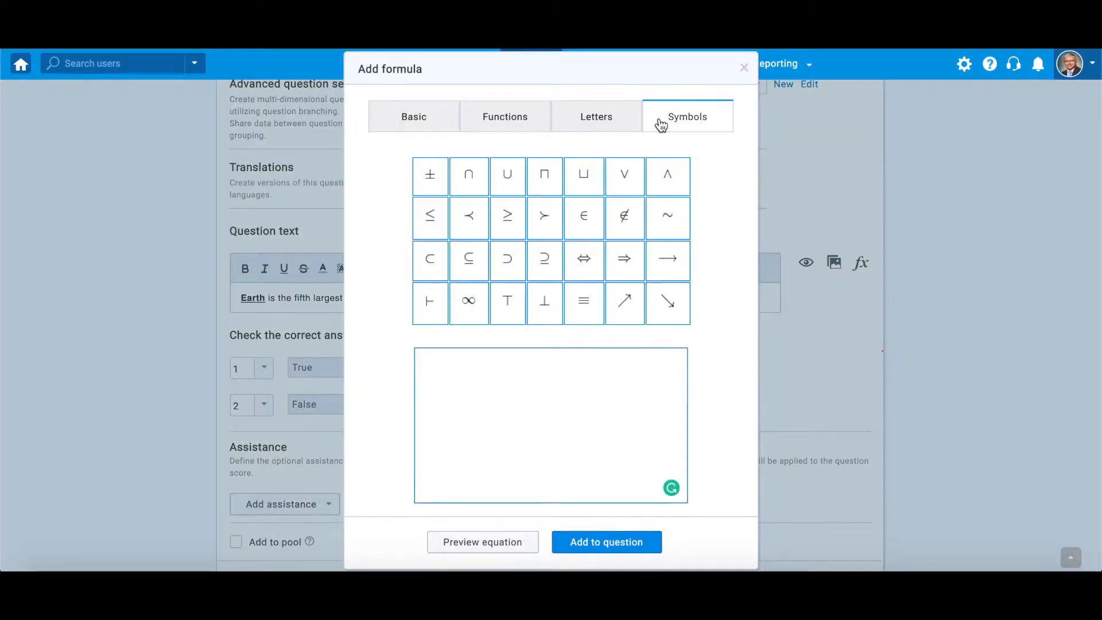
left_click(744, 68)
Insert the blue planet JPG picture into the question
left_click(834, 265)
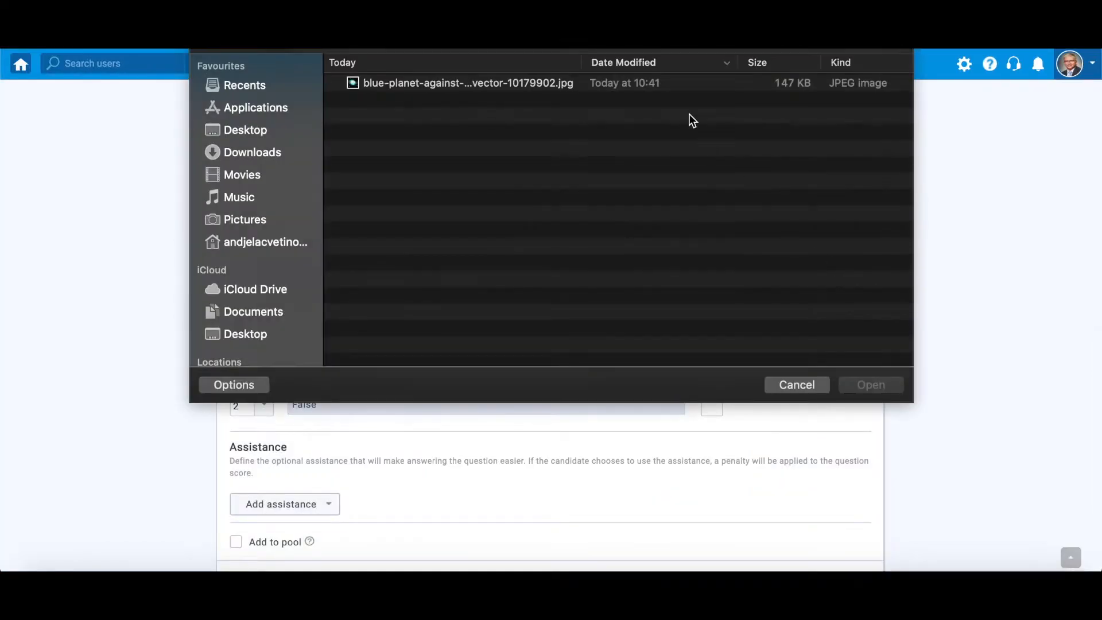
left_click(688, 82)
left_click(876, 388)
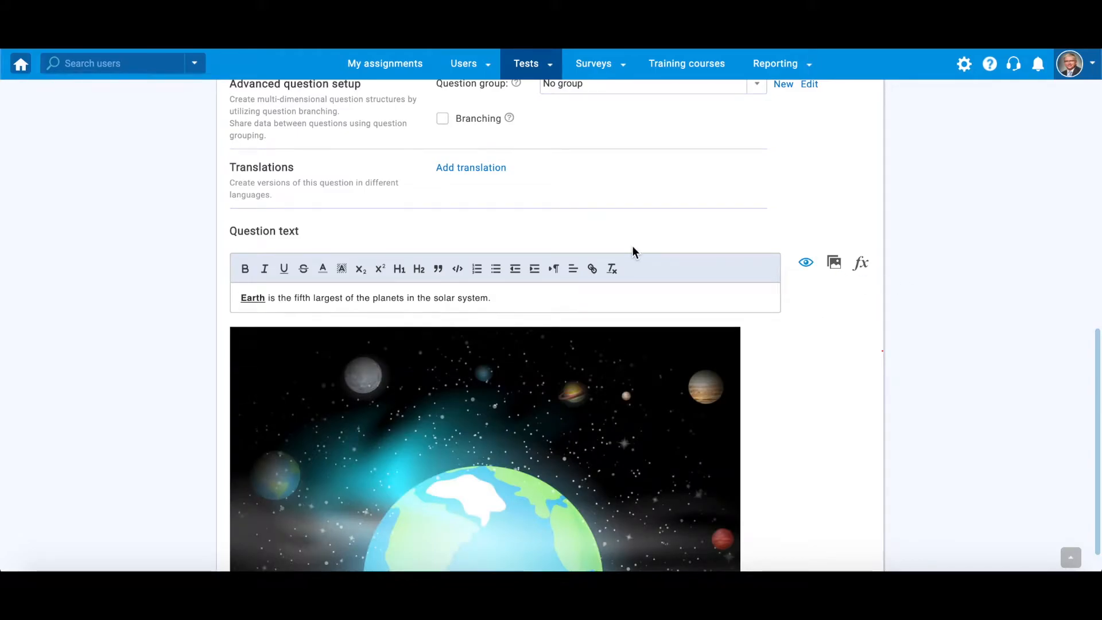
Start a Japanese translation of the question, then cancel it
left_click(480, 170)
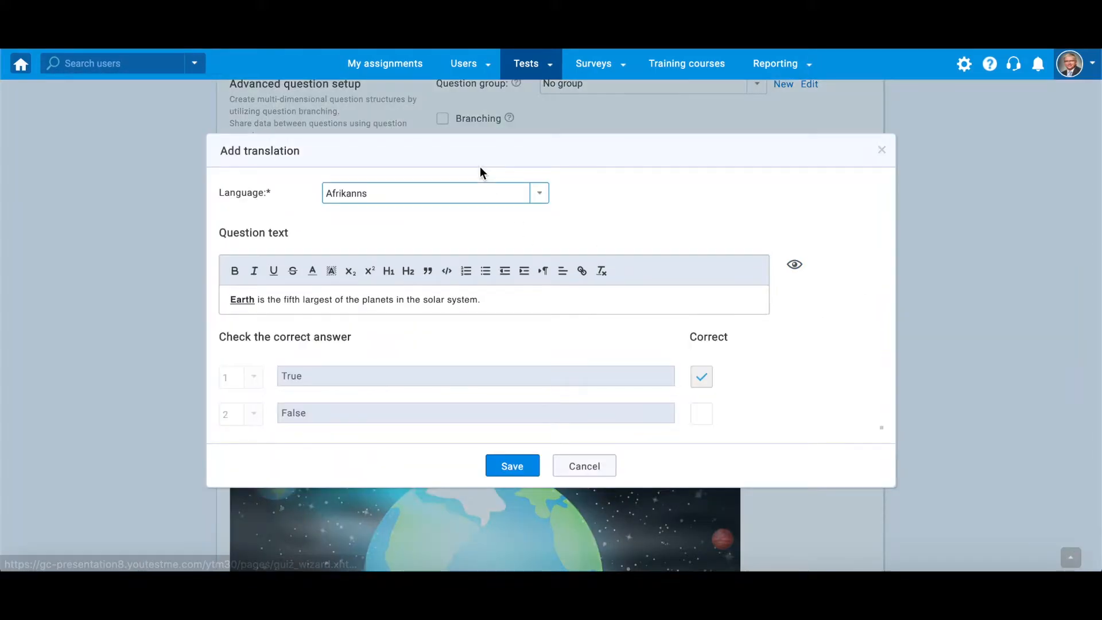
left_click(477, 198)
scroll(477, 256, "down", 8)
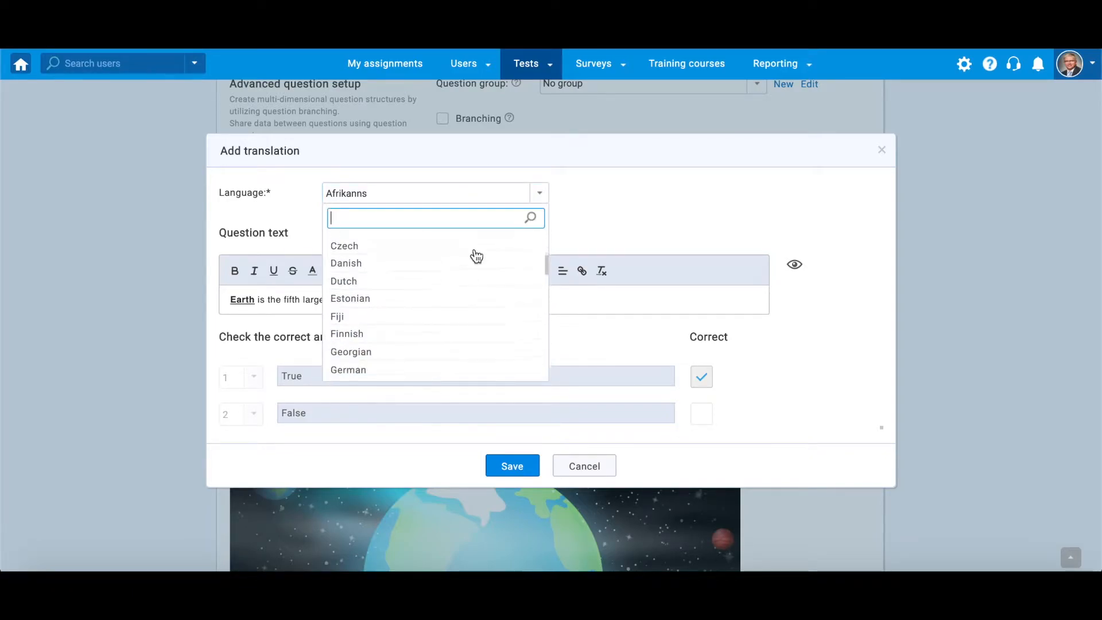
scroll(476, 255, "down", 3)
left_click(464, 288)
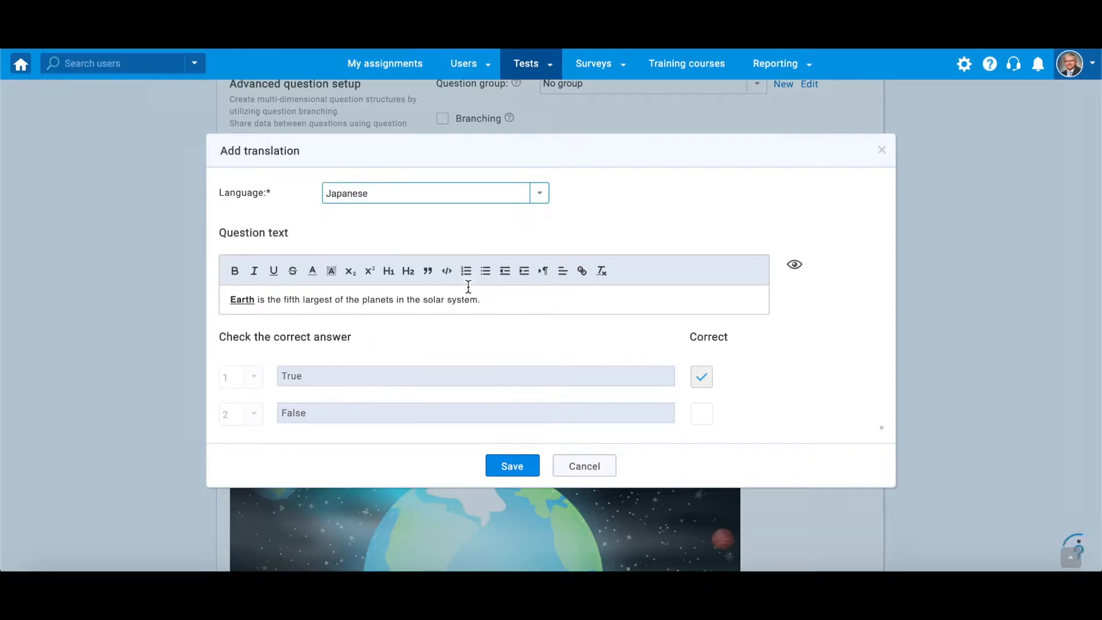
left_click(579, 476)
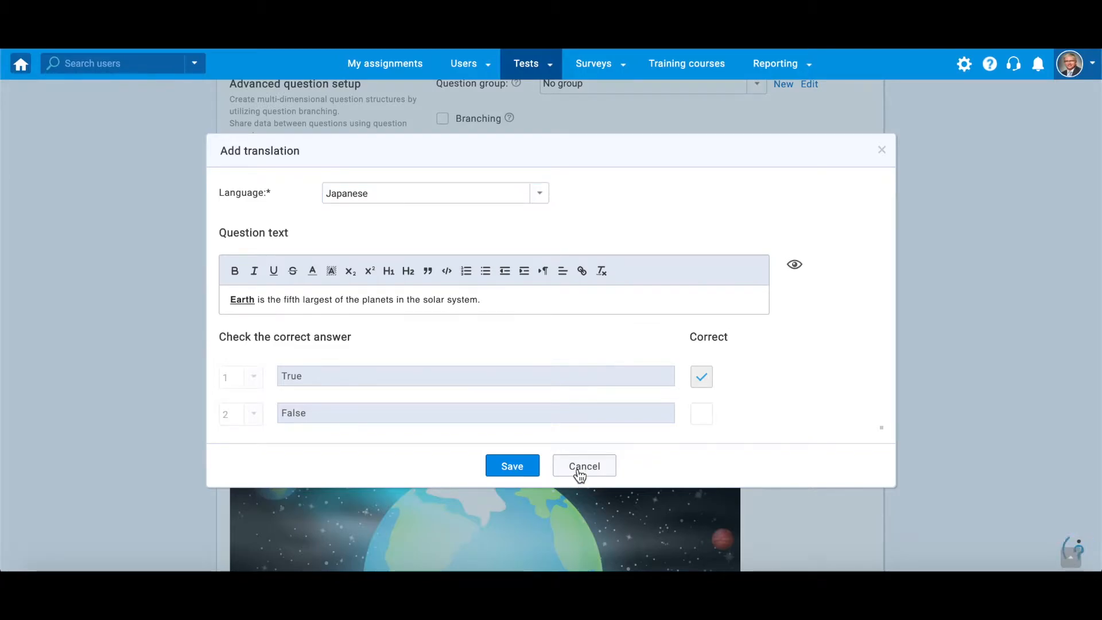
scroll(1098, 458, "down", 8)
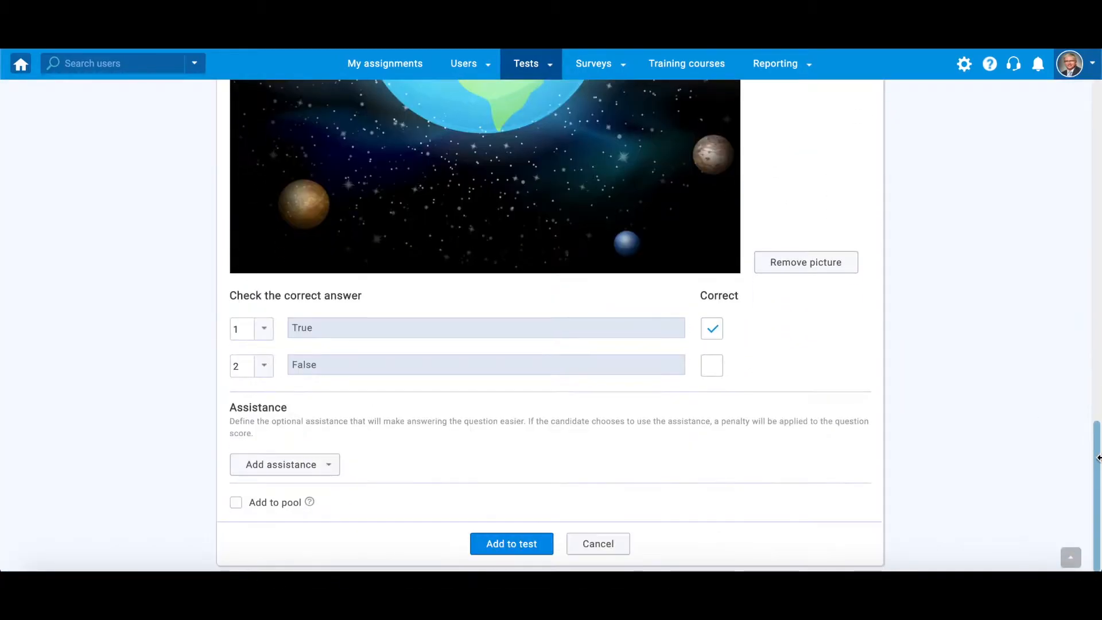
Reorder the answers so False comes first and True second
left_click(265, 336)
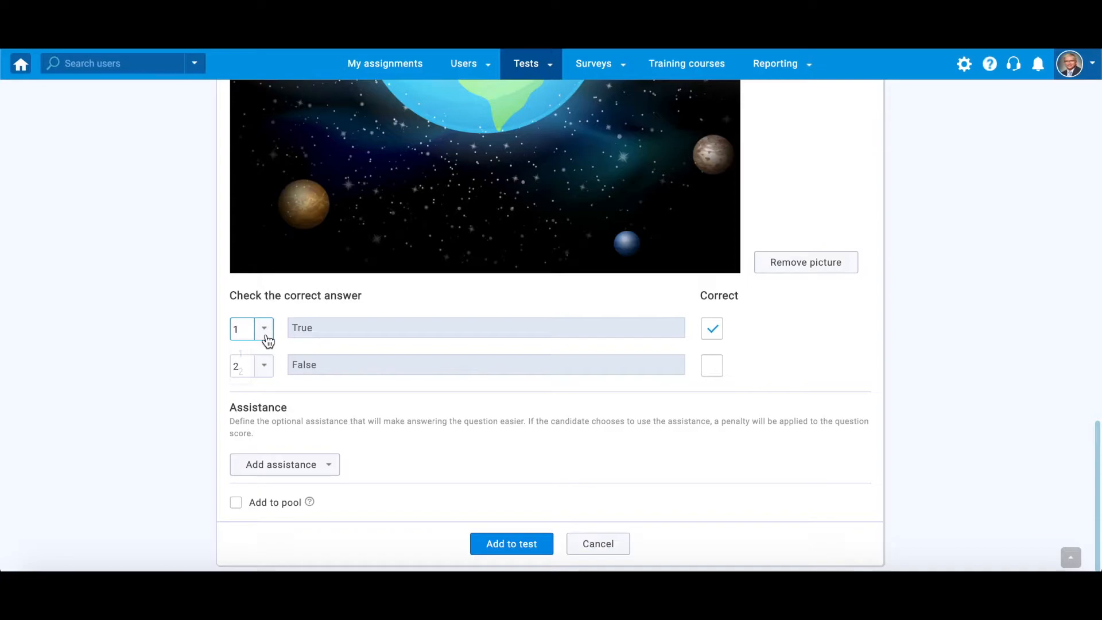
left_click(247, 372)
left_click(265, 366)
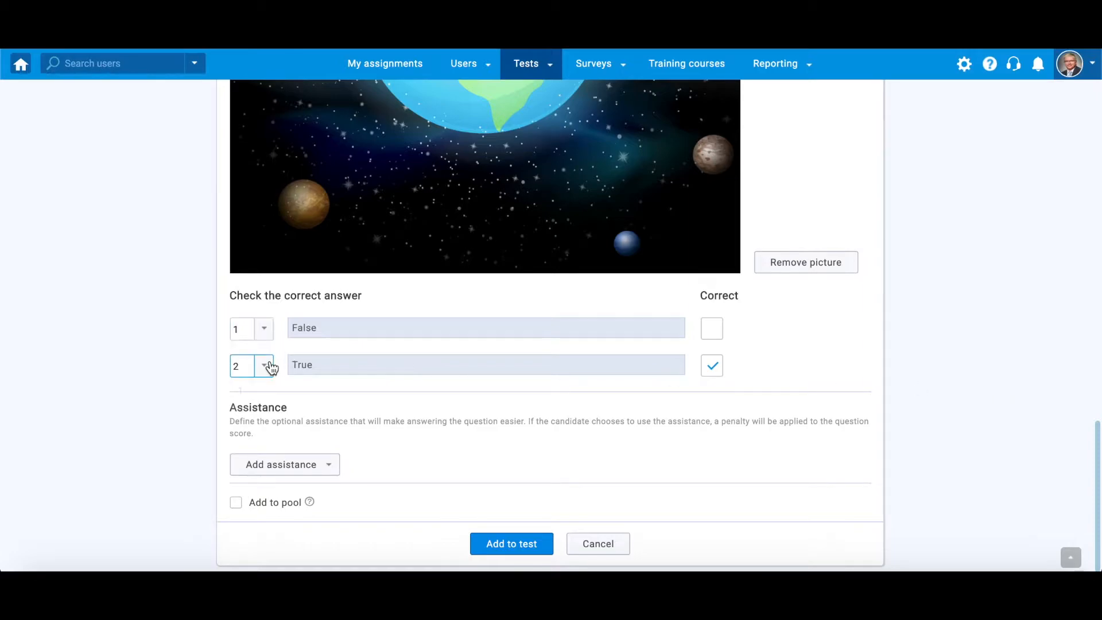
left_click(243, 404)
Add a hint 'It is somewhere in the middle.' with penalty 2
left_click(333, 466)
left_click(301, 489)
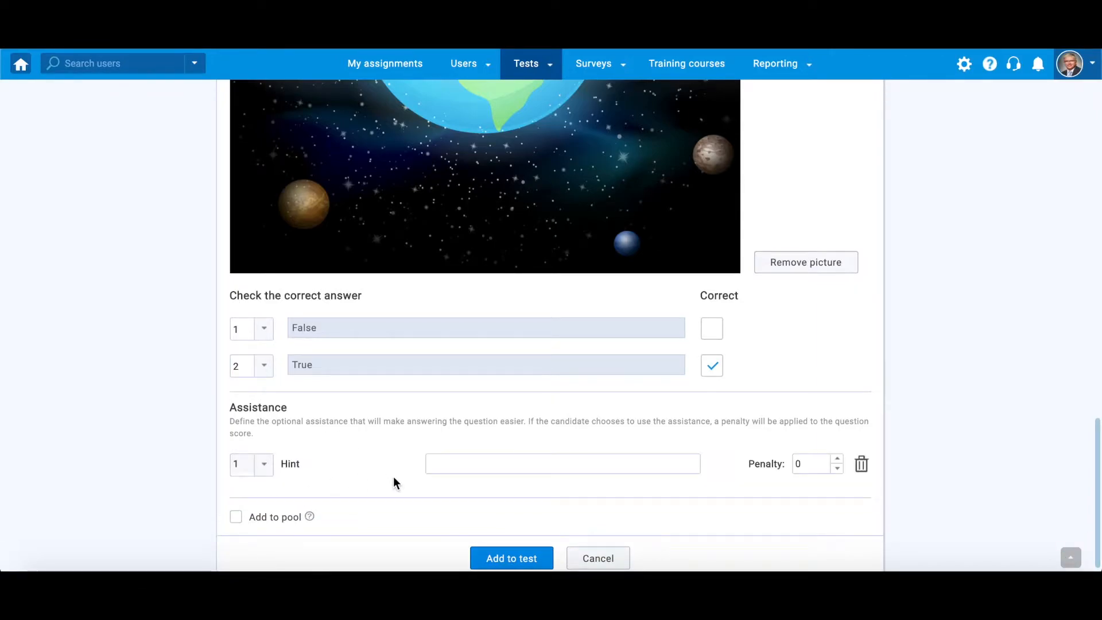
left_click(660, 462)
type("It is somewhere in the middle.")
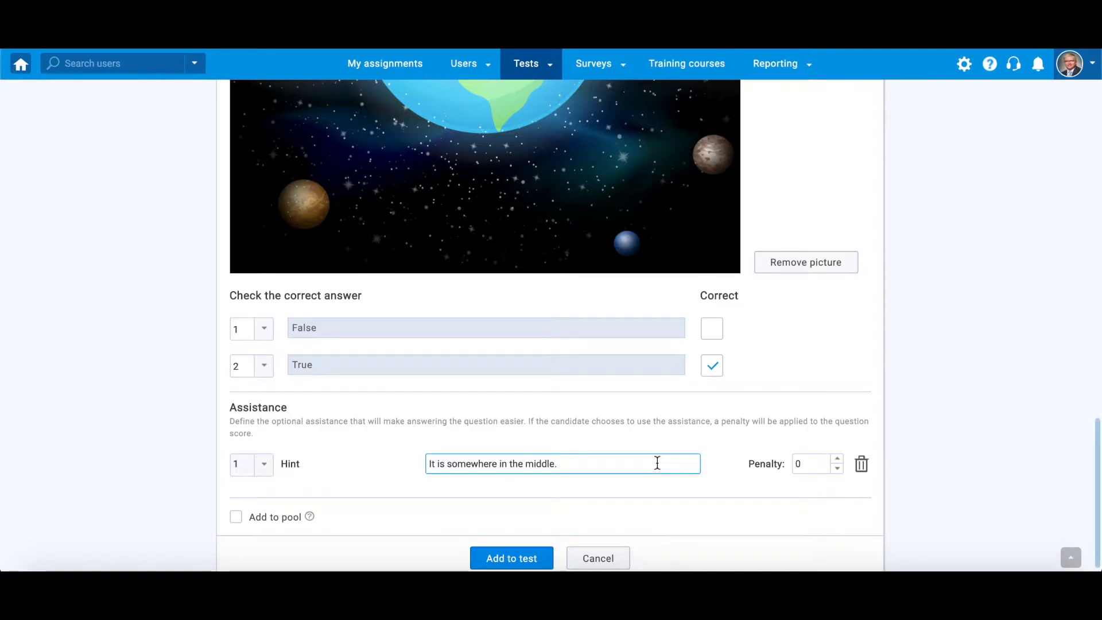
left_click(838, 460)
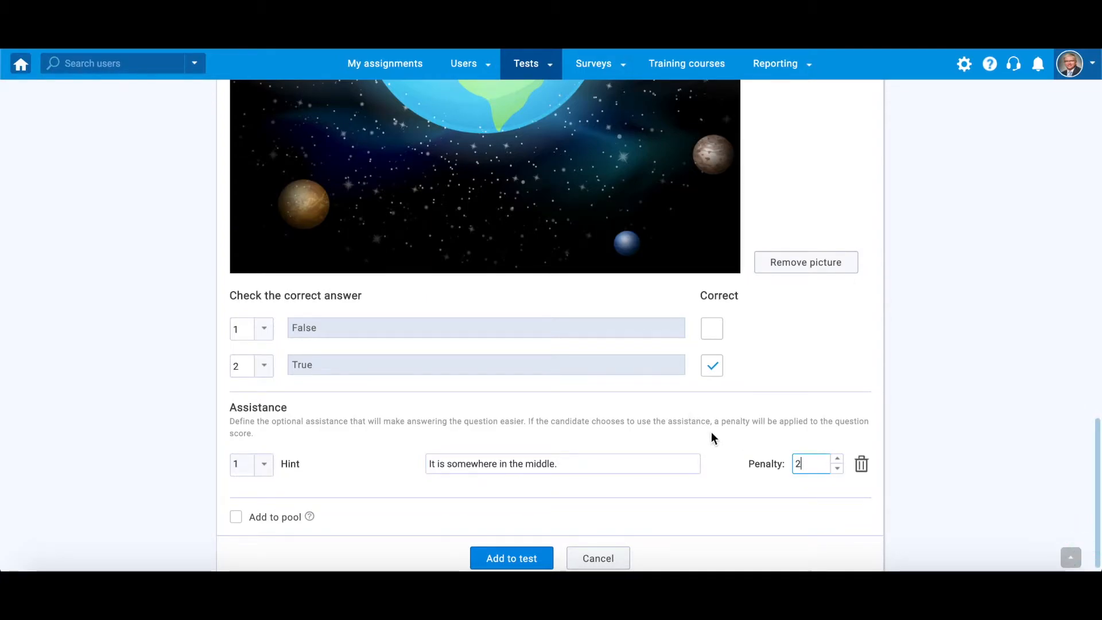
Add the question to the General Knowledge pool
left_click(236, 517)
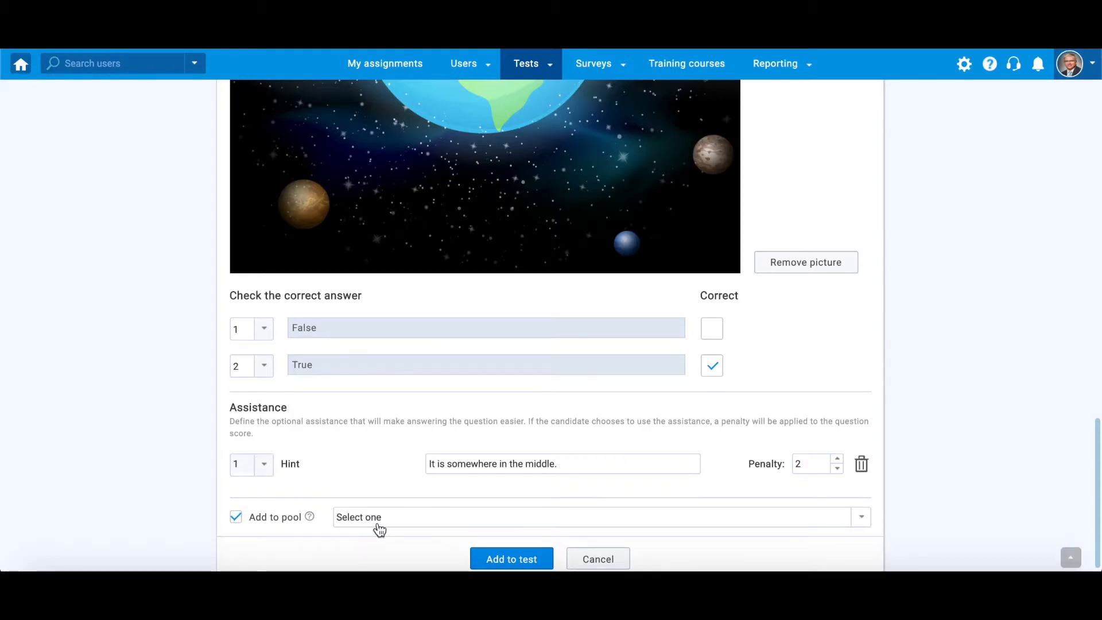
left_click(796, 527)
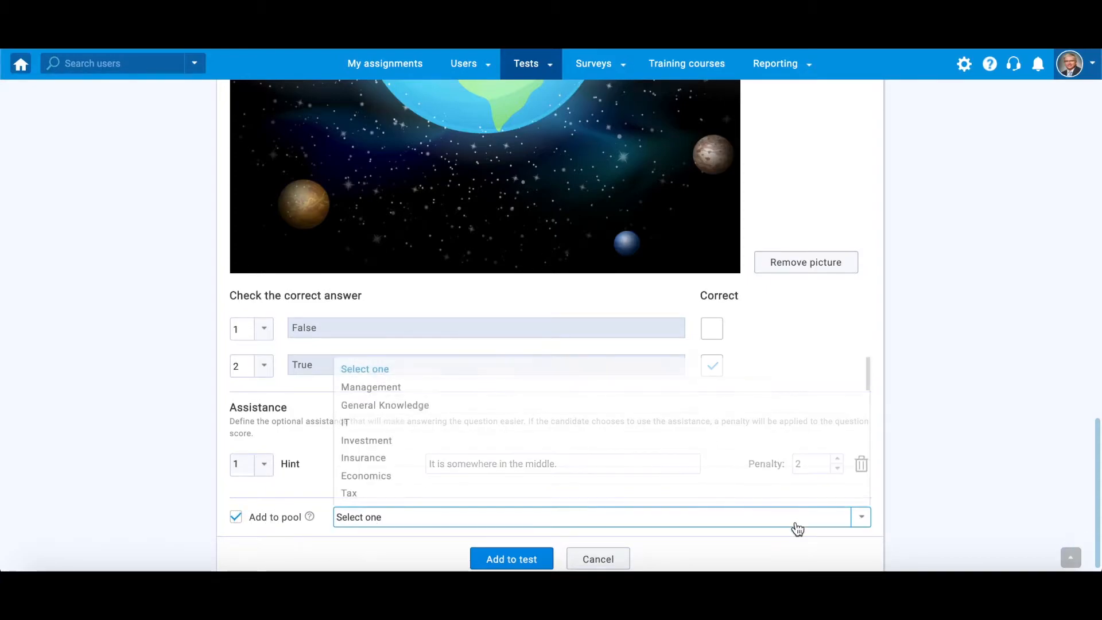
left_click(652, 405)
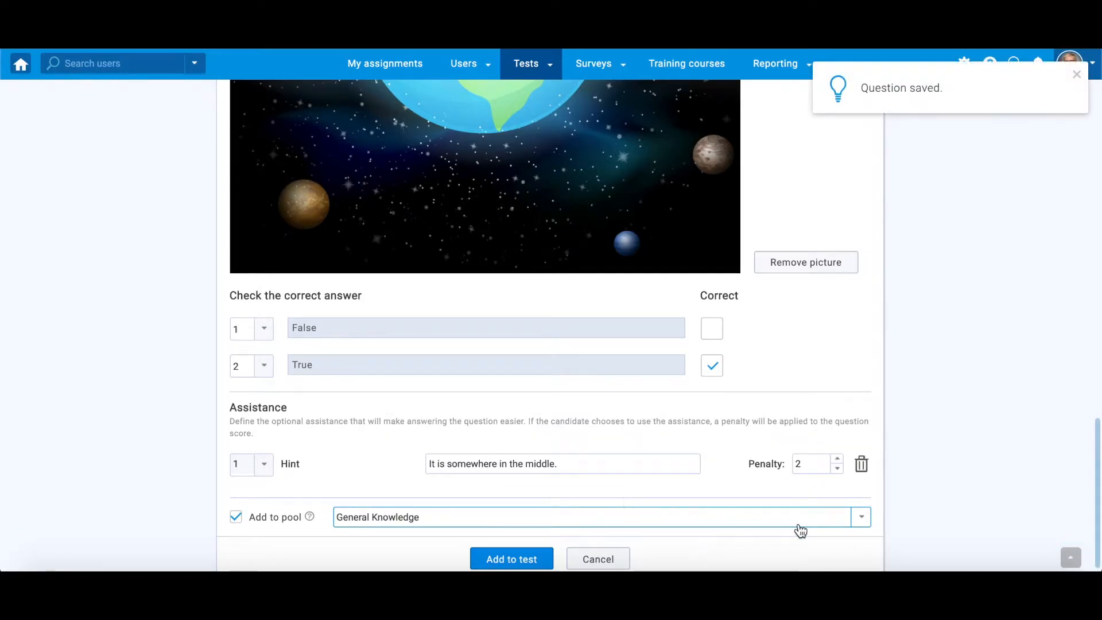
scroll(1066, 505, "up", 10)
Change Difficulty from Medium to Hard, then glance at the question group list
scroll(1066, 504, "up", 4)
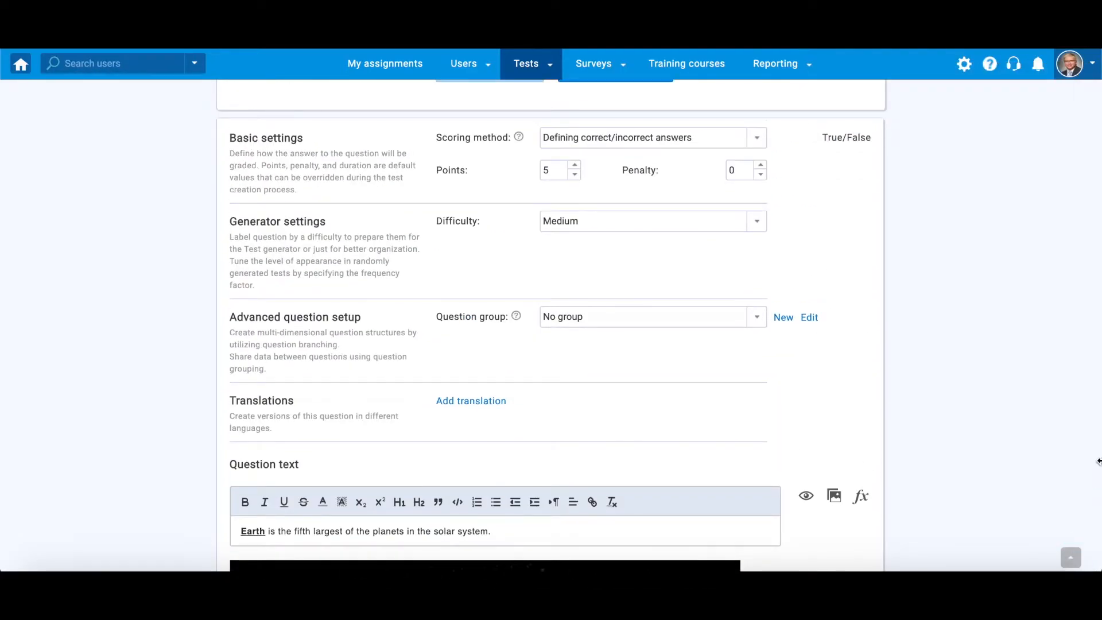
left_click(758, 221)
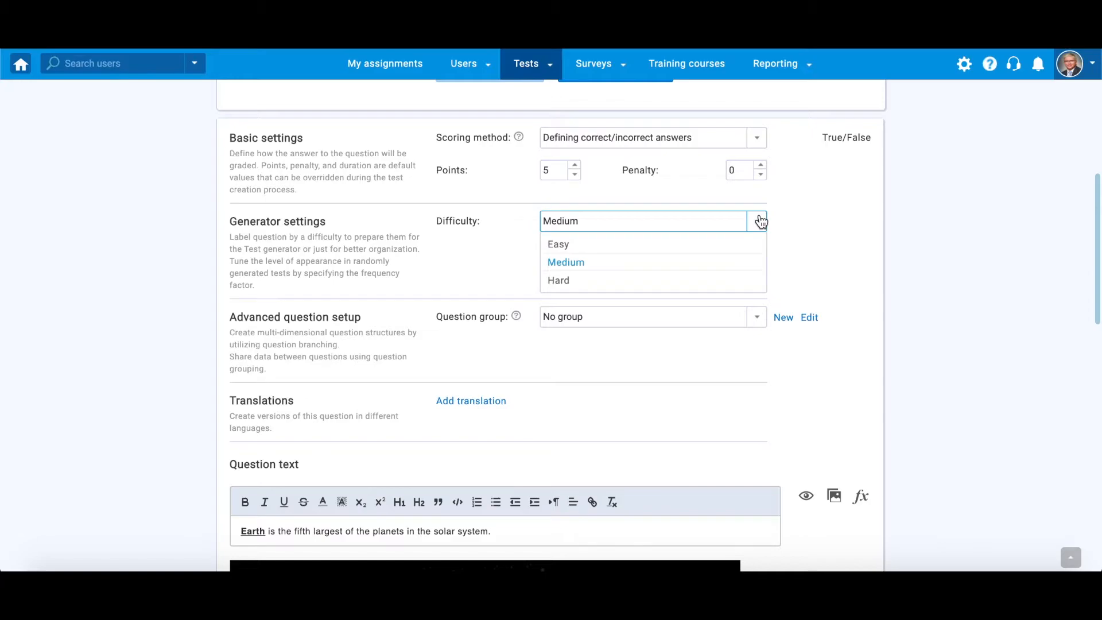
left_click(714, 282)
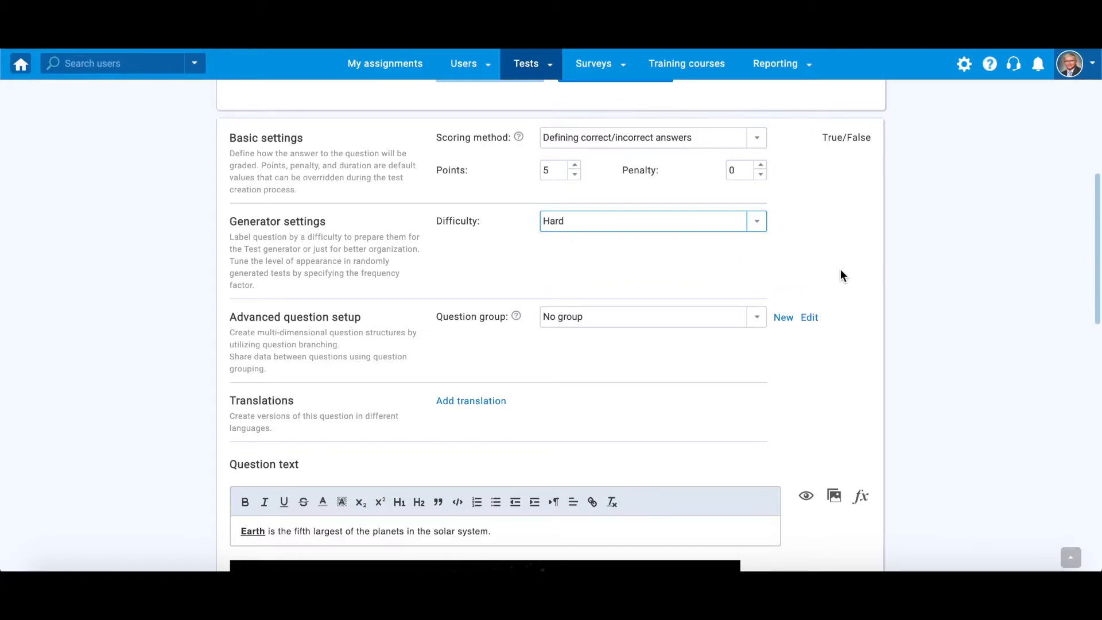
left_click(756, 312)
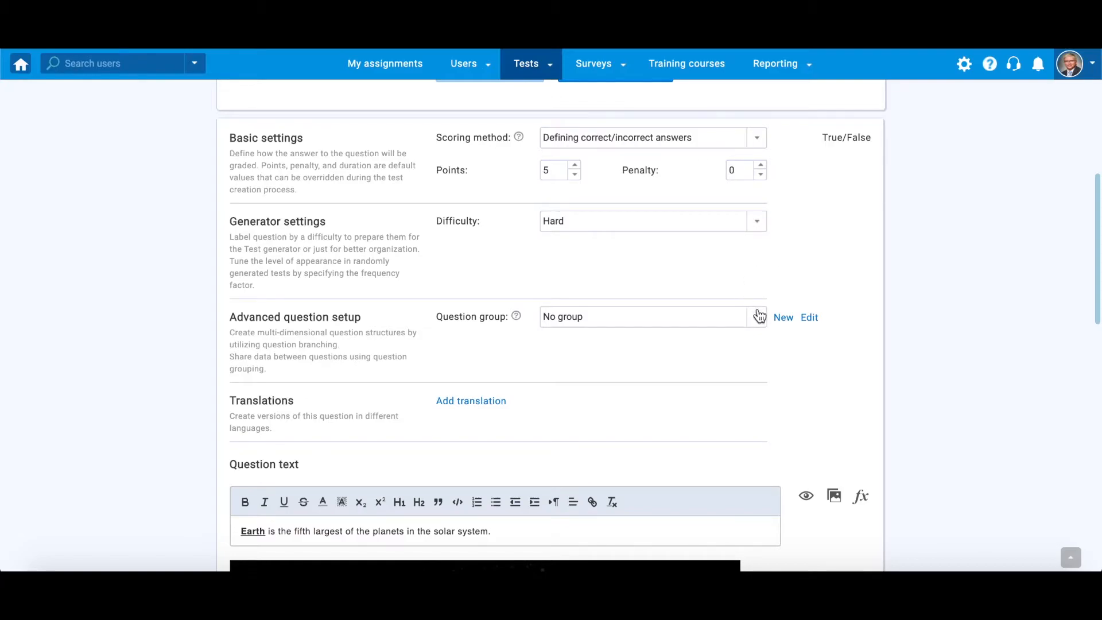
left_click(763, 321)
left_click(763, 321)
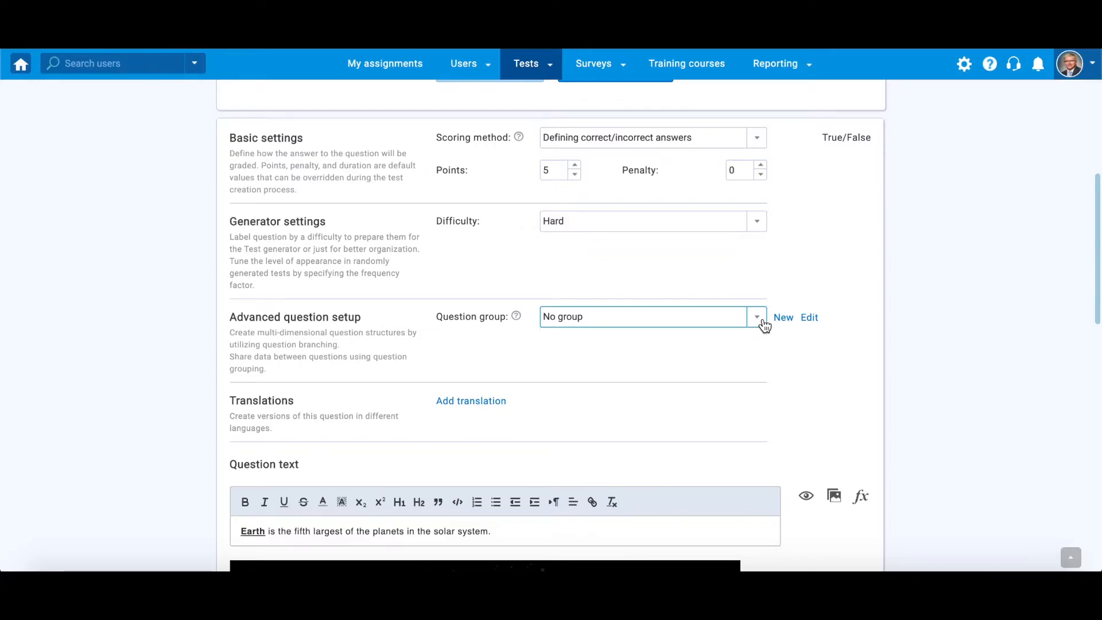
Create and save question group 'Solar System' with the pasted astronomy description
left_click(781, 322)
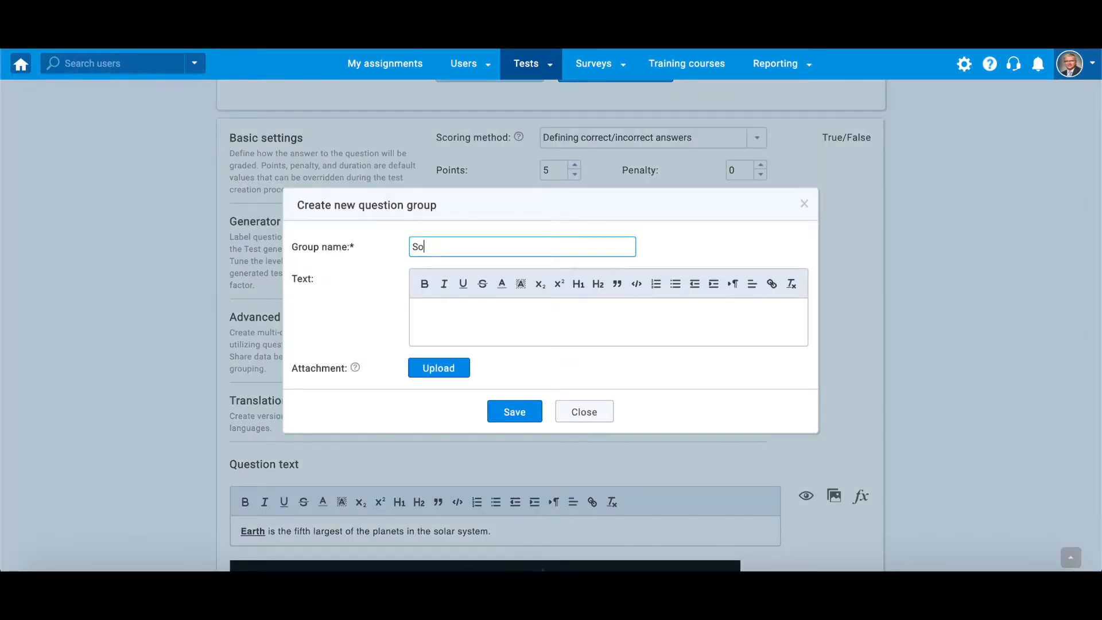
type("Solar System")
left_click(691, 326)
type("Solar system belongs to the field of astronomy, which is the study of the sun, moon, stars, planets, comets, gas, galaxies, gas, dust and other non-Earthly bodies and phenomena.")
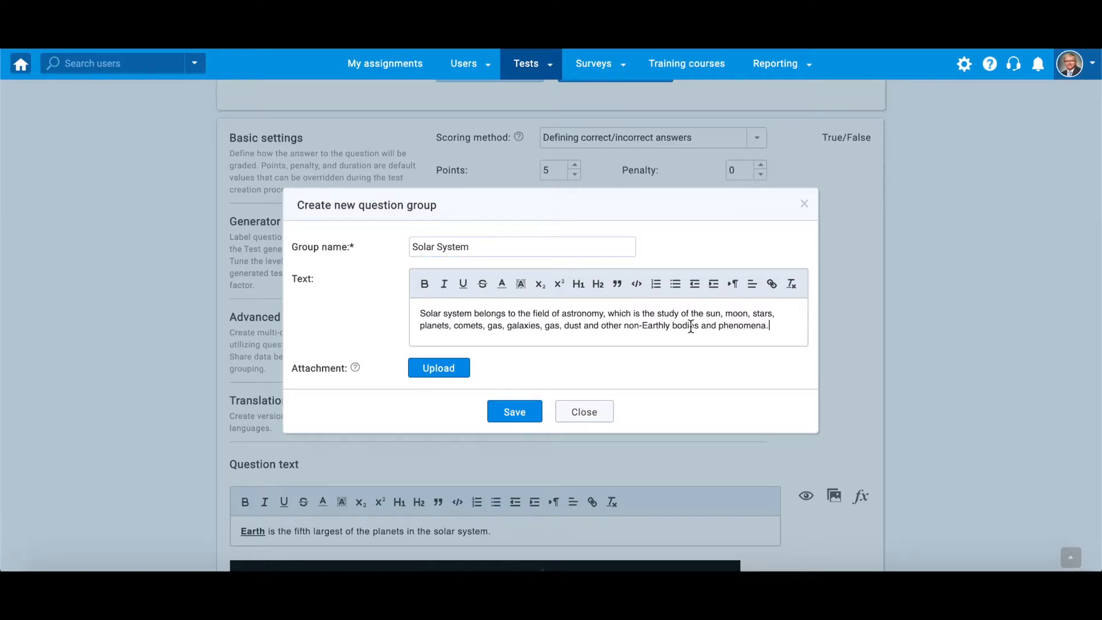
left_click(523, 410)
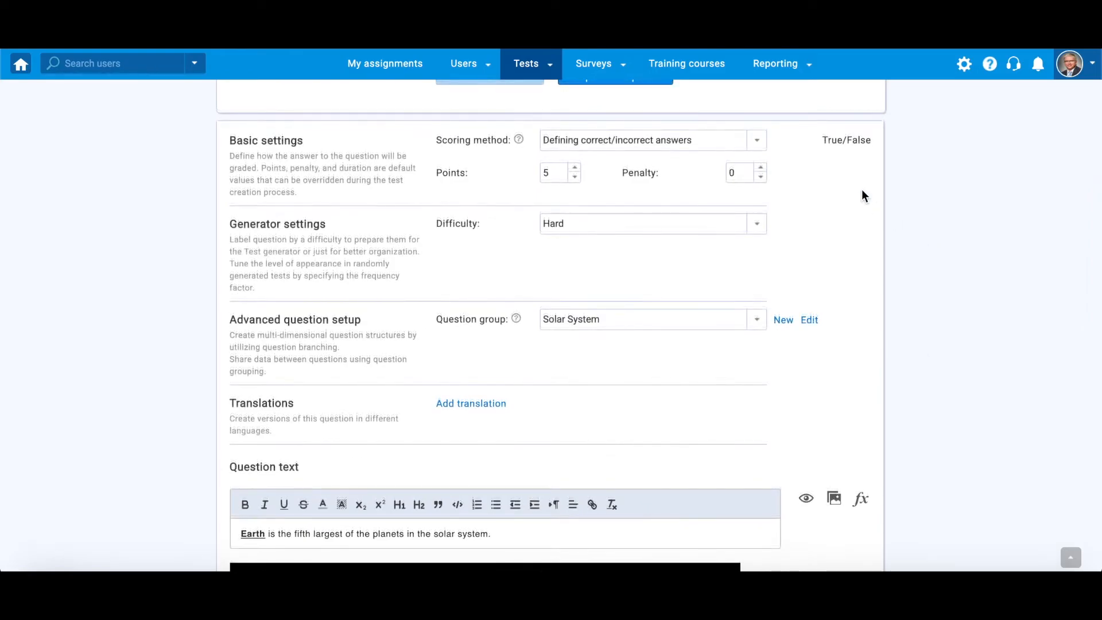
Try answer-weight scoring and give the False answer a weight
left_click(749, 141)
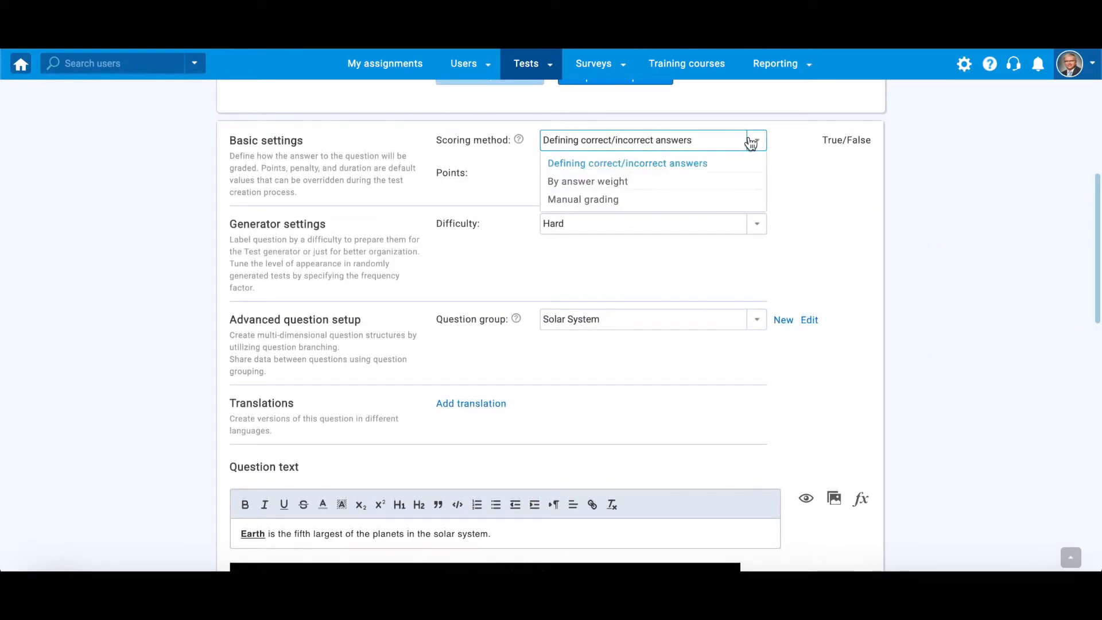
left_click(632, 181)
scroll(1053, 232, "down", 10)
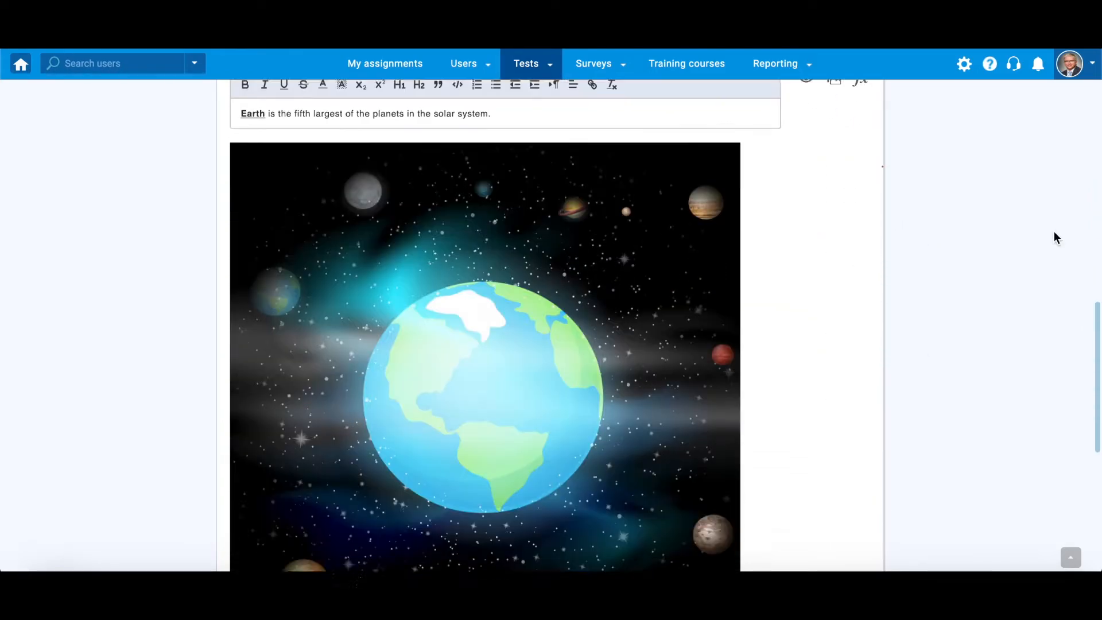
scroll(1054, 232, "down", 3)
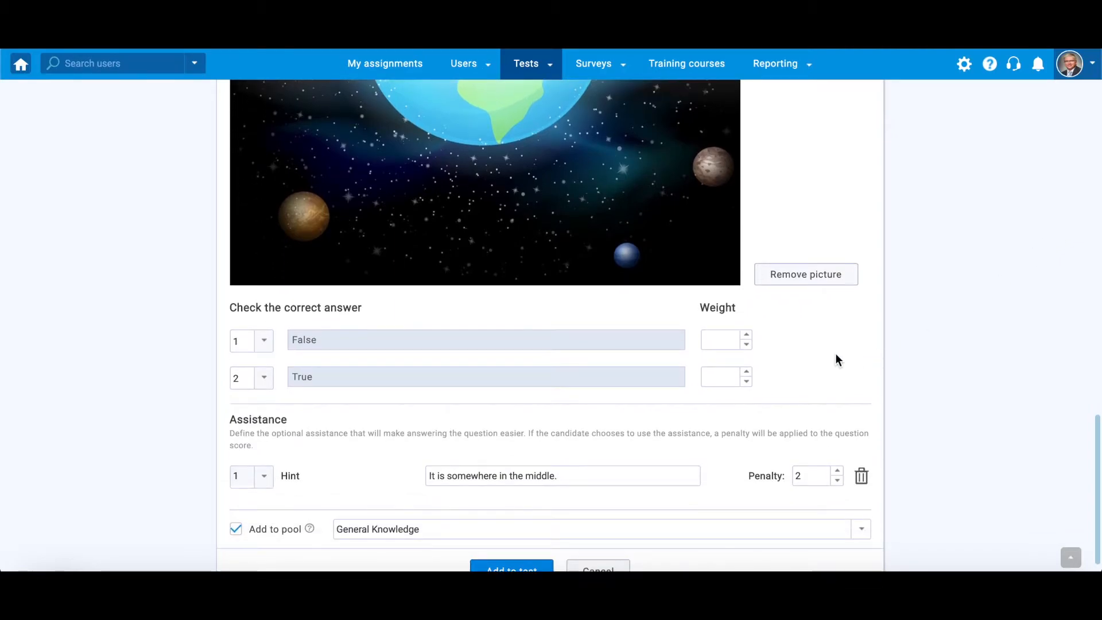
left_click(746, 335)
left_click(747, 335)
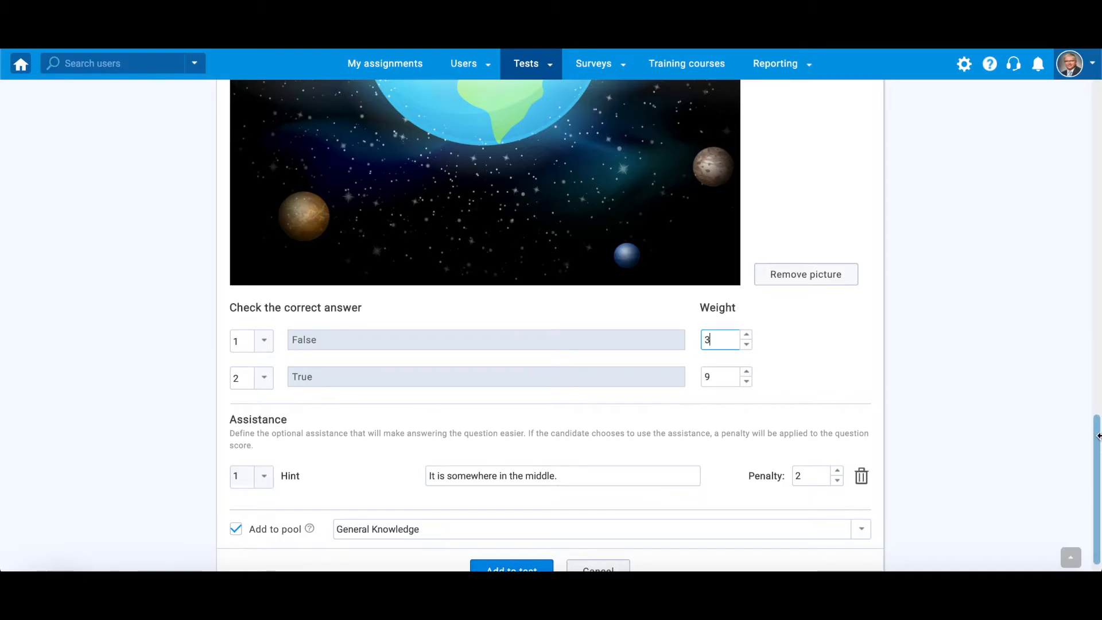
scroll(1098, 436, "up", 10)
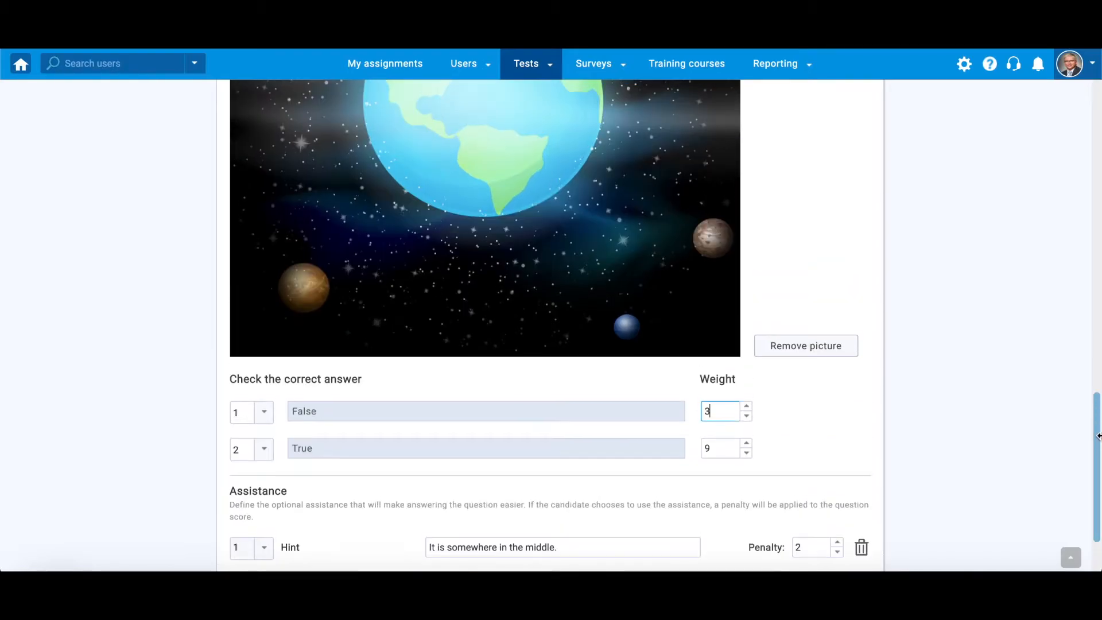
scroll(1098, 435, "up", 5)
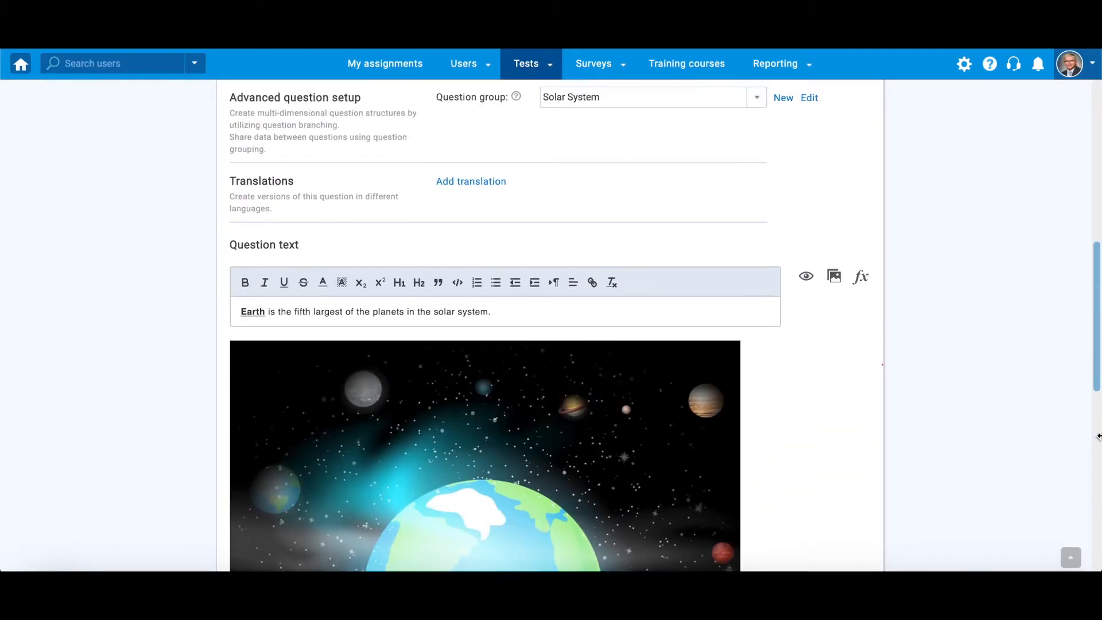
scroll(1098, 435, "up", 3)
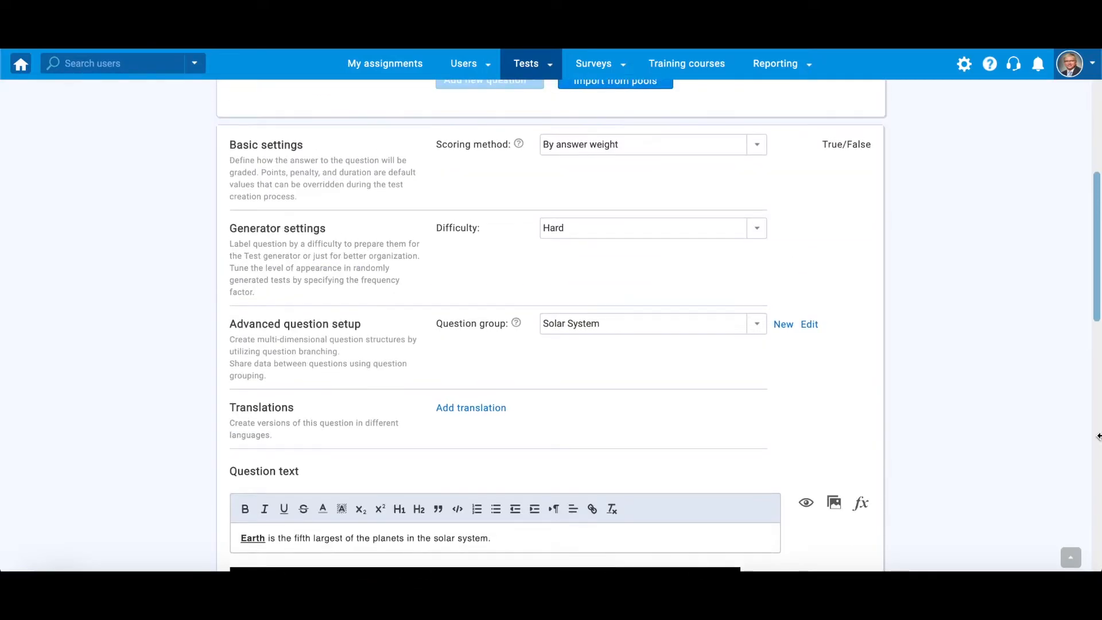
Switch scoring to defining correct/incorrect answers, with 5 points and penalty 0
left_click(620, 186)
left_click(620, 249)
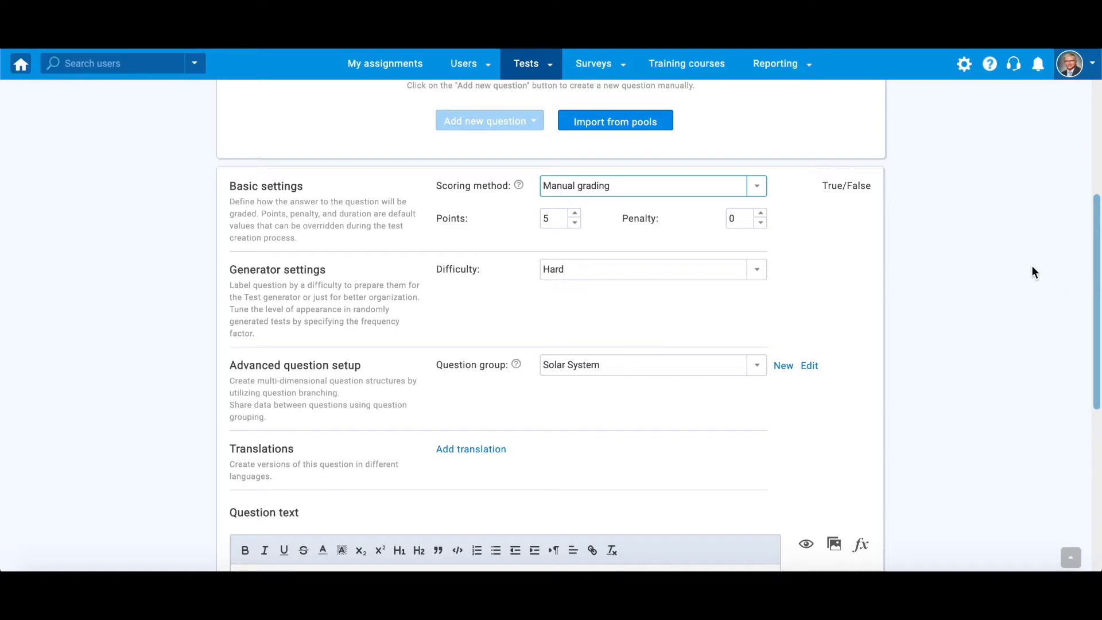
left_click(574, 223)
left_click(575, 223)
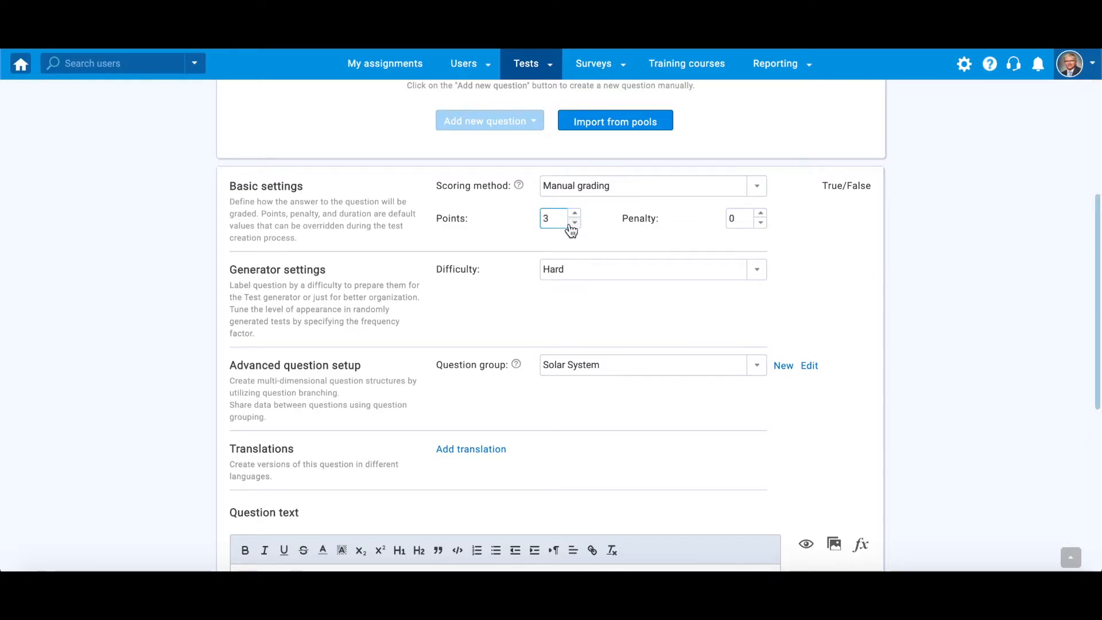
left_click(764, 225)
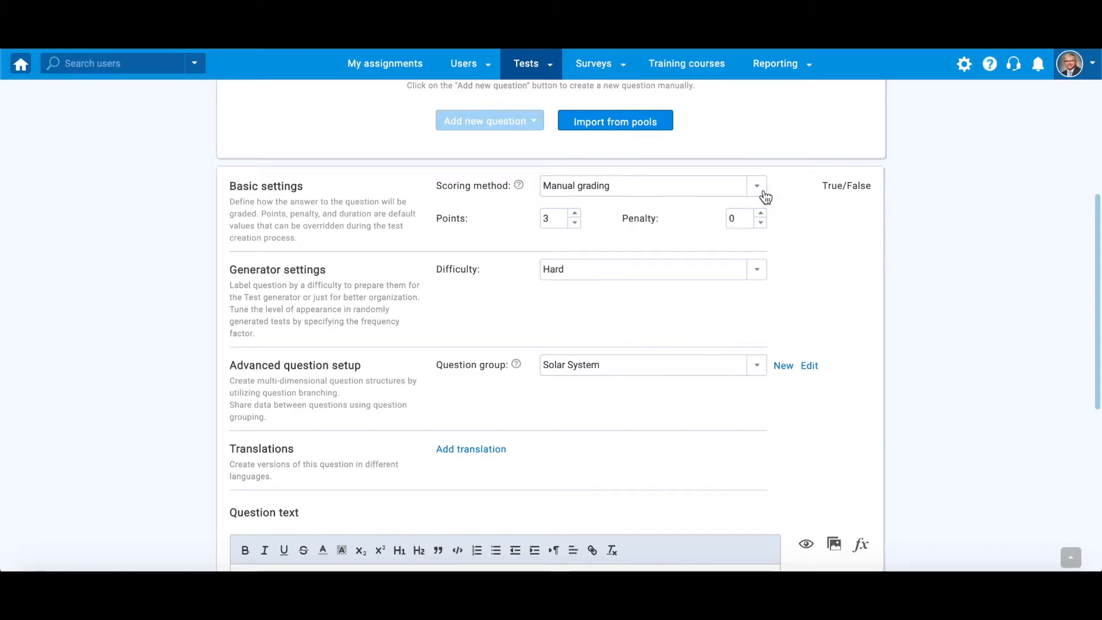
scroll(1076, 252, "down", 10)
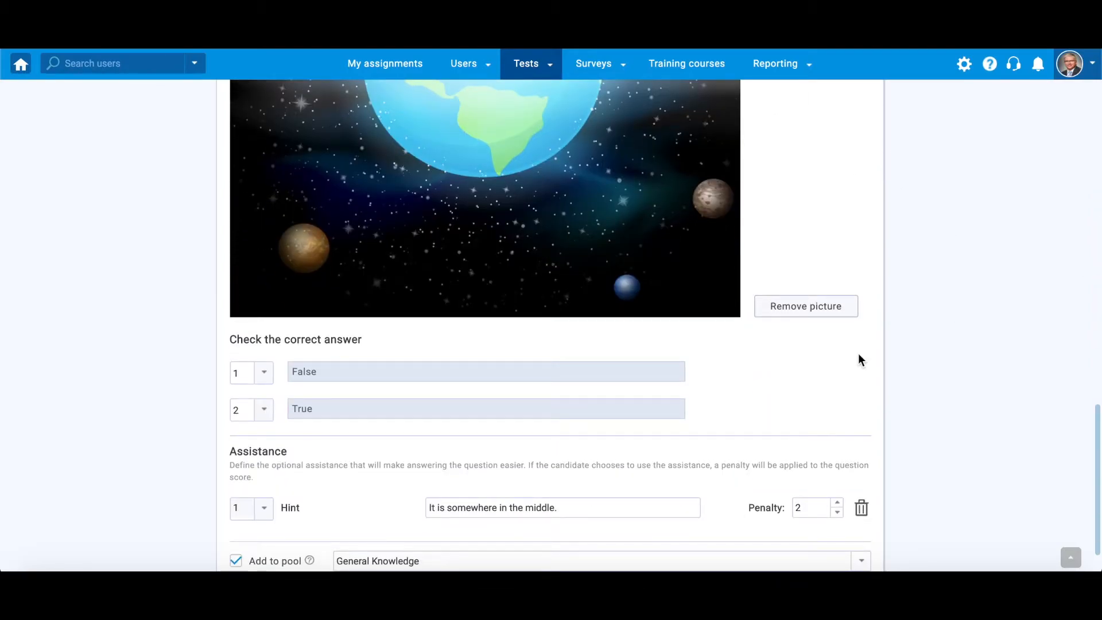
scroll(1097, 386, "up", 10)
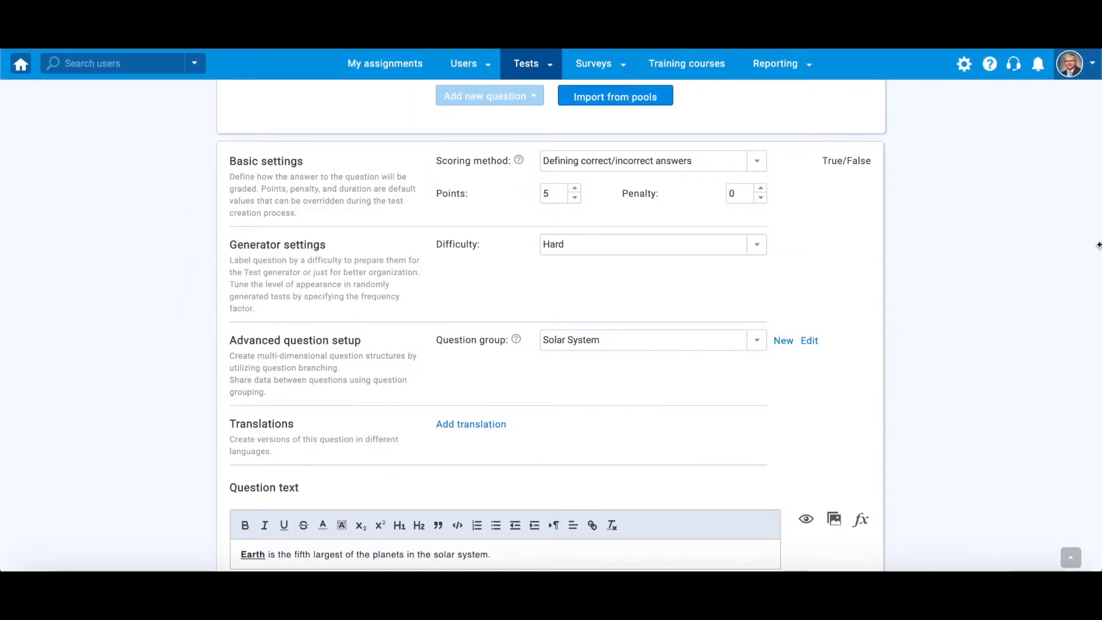
scroll(1097, 245, "down", 15)
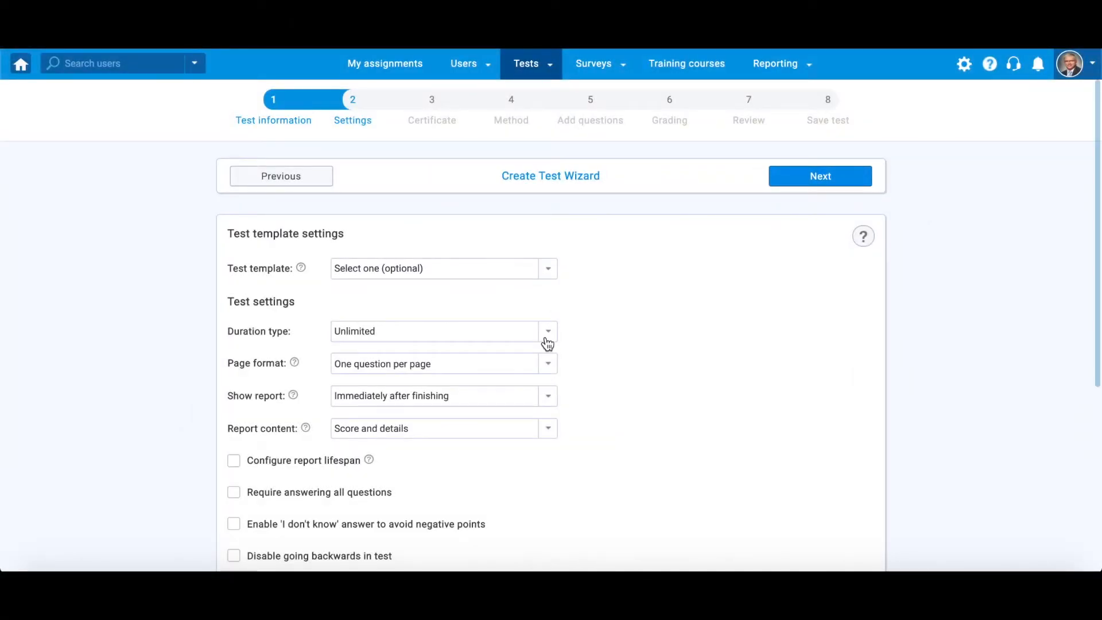
Set the test's Duration type to 'Time per question'
left_click(545, 338)
left_click(433, 373)
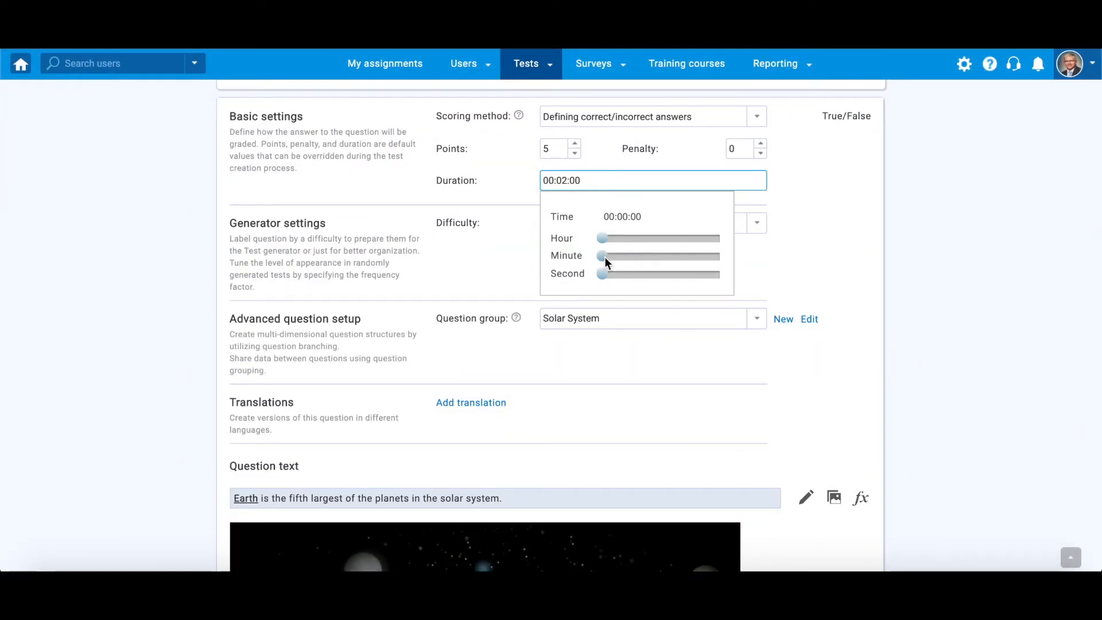
Set the Earth question's duration to 00:05:15
left_click(615, 256)
left_click_drag(603, 280, 636, 278)
left_click(856, 256)
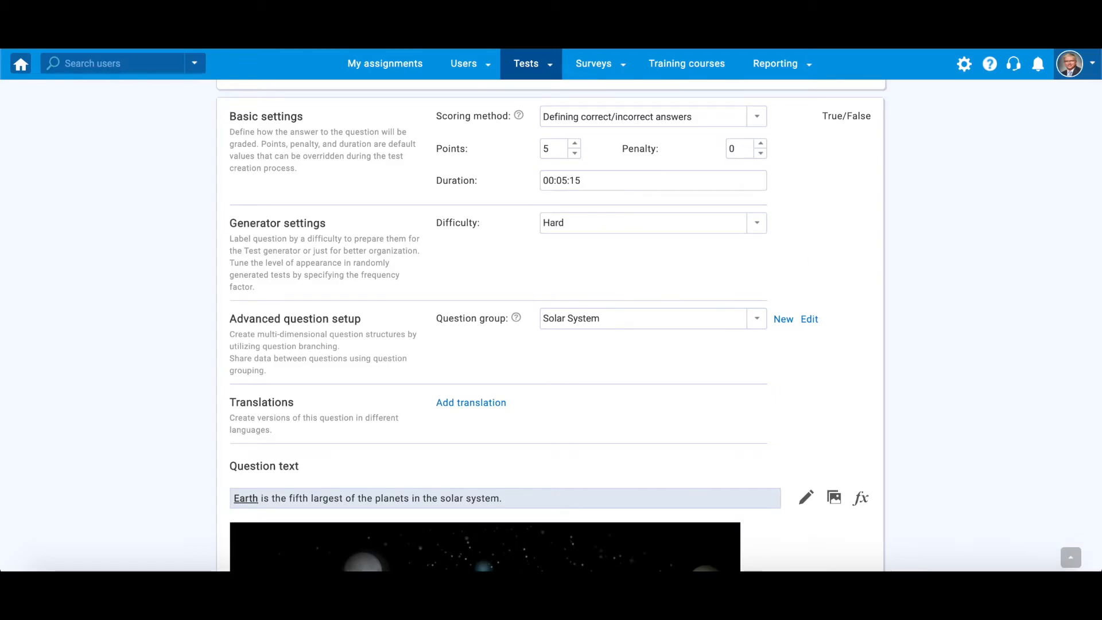
Add an Additional time assistance of 00:01:00
scroll(1097, 449, "down", 10)
scroll(1098, 449, "down", 2)
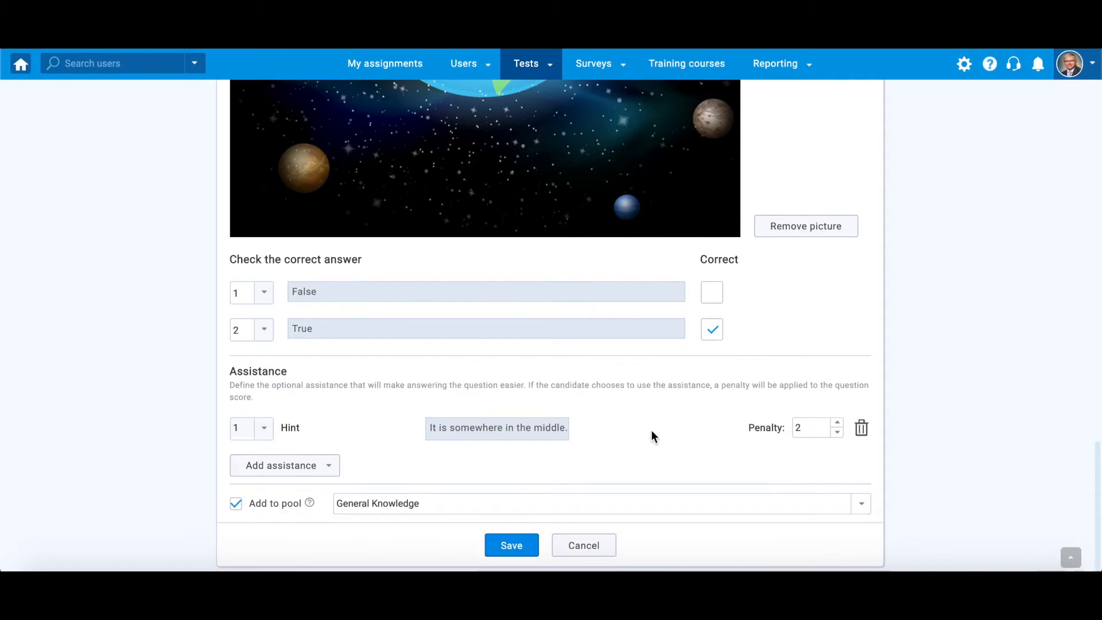
left_click(319, 466)
left_click(266, 485)
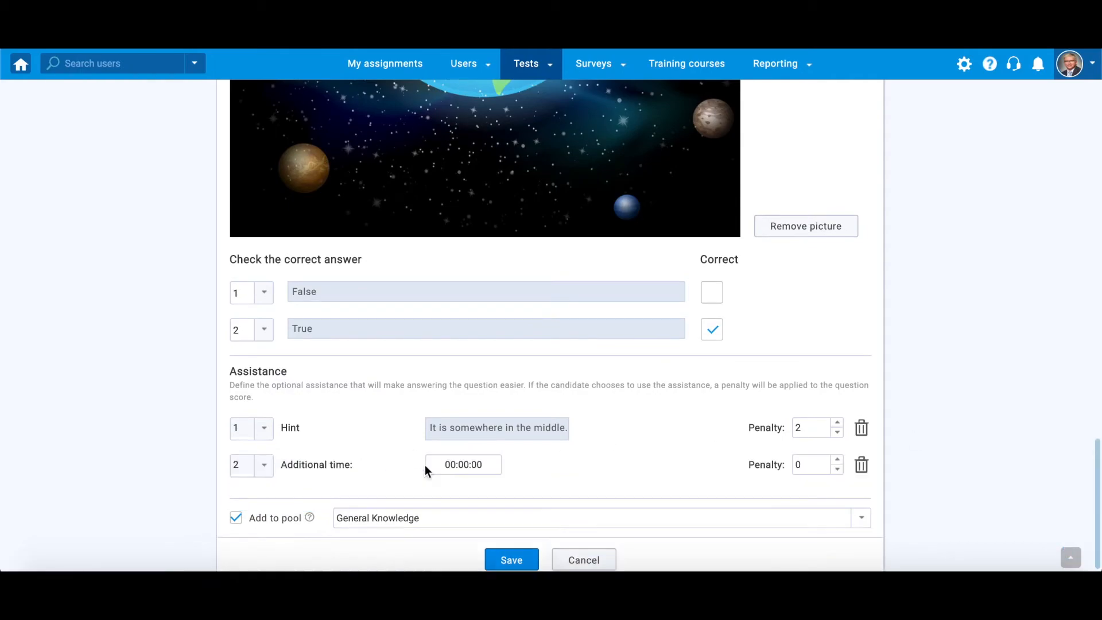
left_click(460, 464)
left_click_drag(487, 359, 490, 361)
left_click(630, 501)
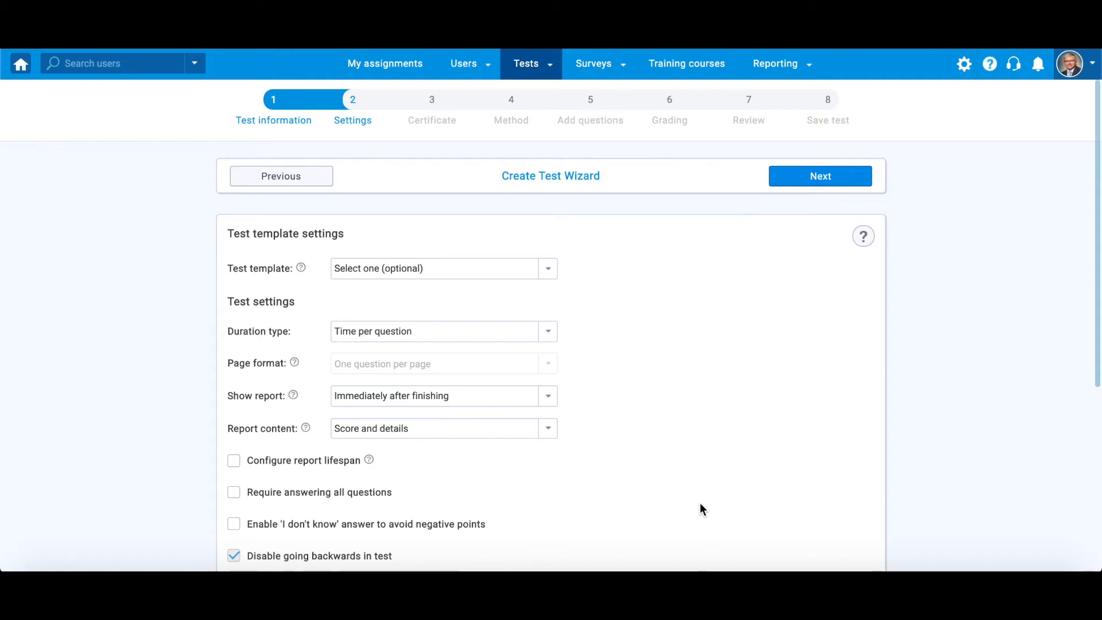
Allow an 'I don't know' answer, then paste the True-answer feedback sentence and bold the word 'Earth'
left_click(234, 526)
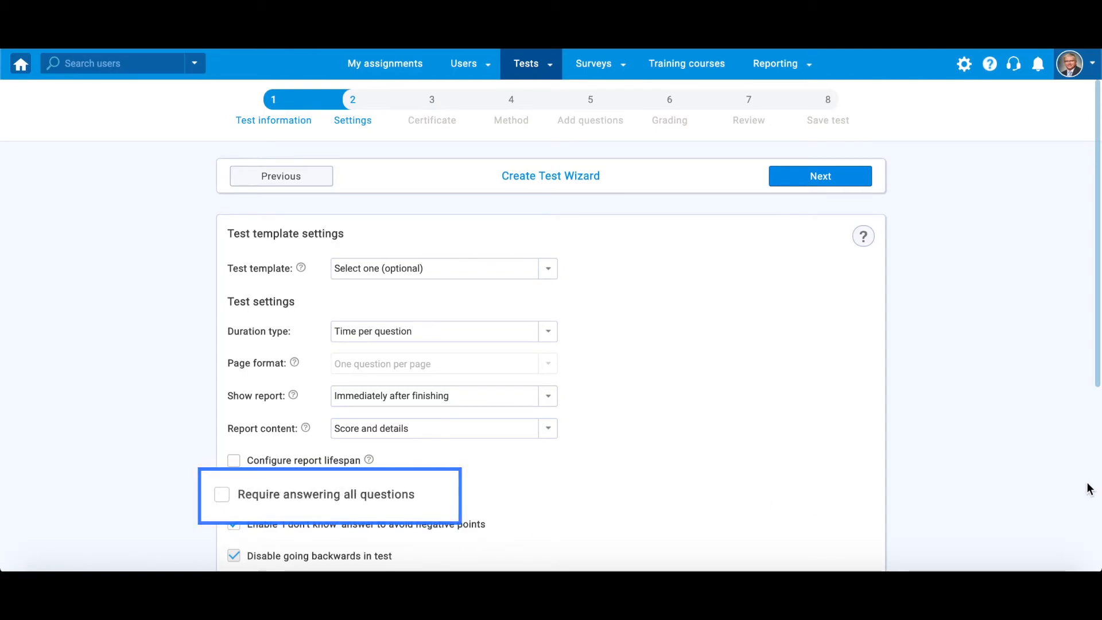
scroll(1089, 488, "down", 1)
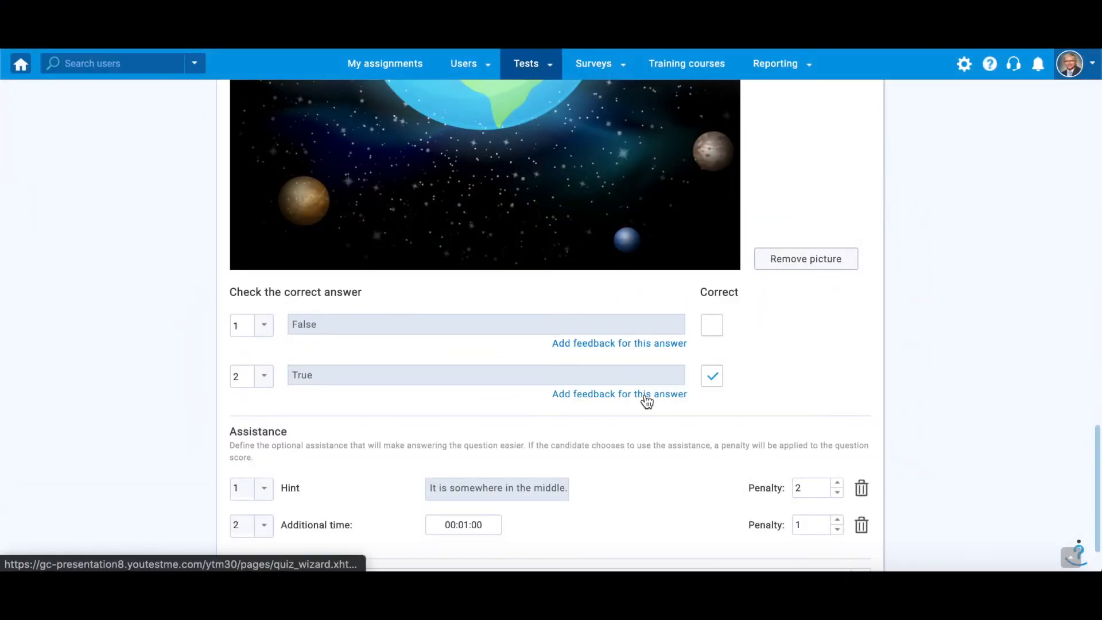
left_click(646, 396)
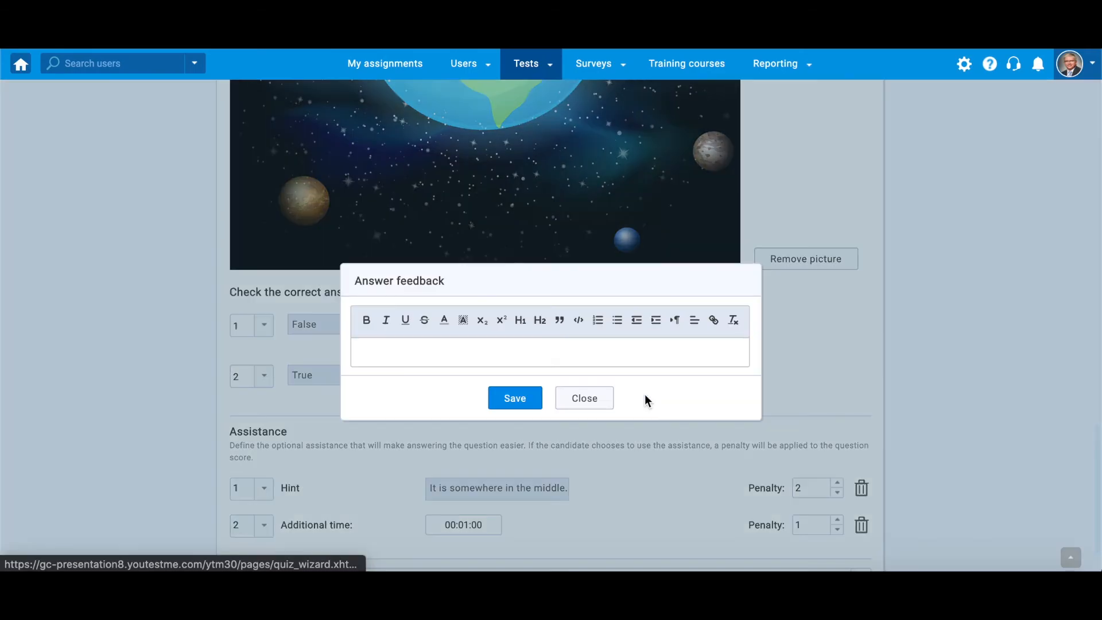
type("Earth is smaller than the four gas giants - Jupiter, Saturn, Uranus and Neptune; but larger than the three other rocky planets - Mercury, Mars and Venus.")
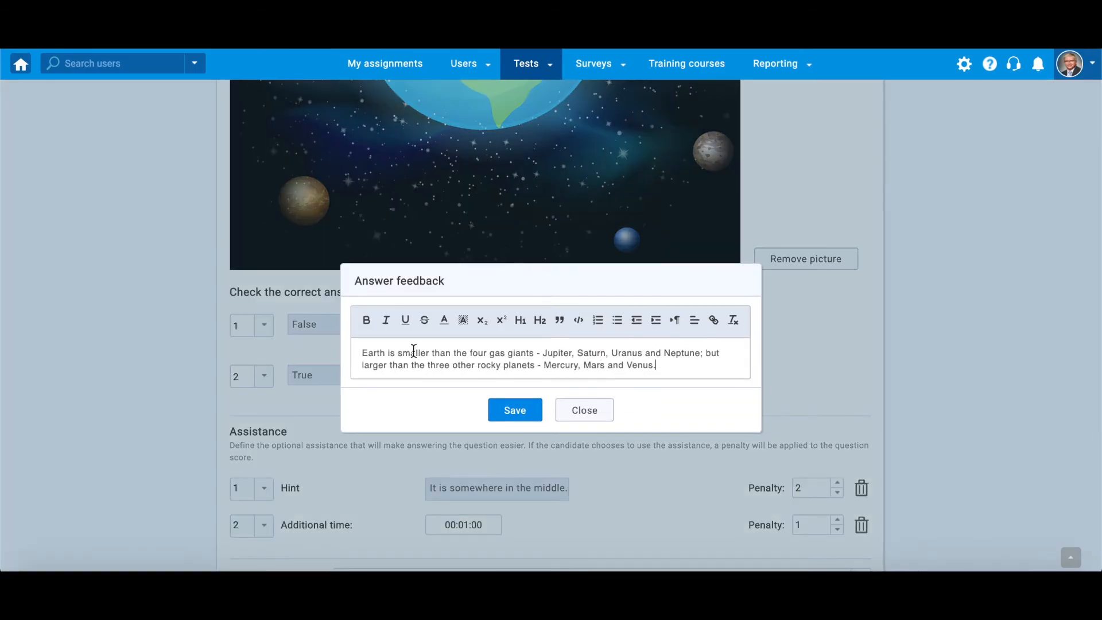
double_click(377, 352)
left_click(366, 320)
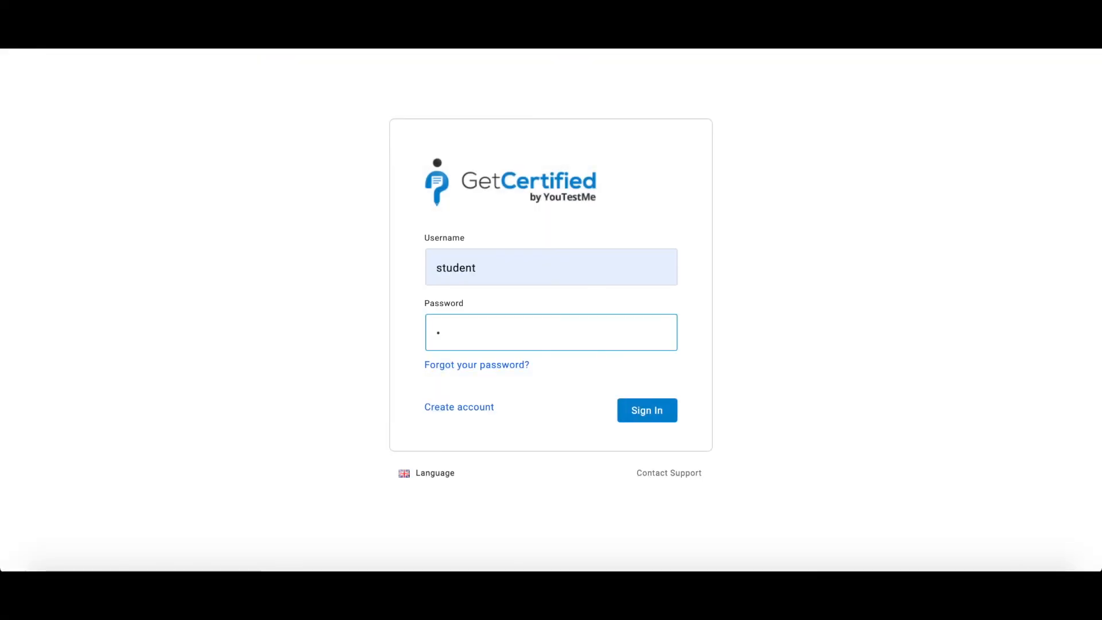
Enter the student account's password and start the General Knowledge Test
type("•••••••")
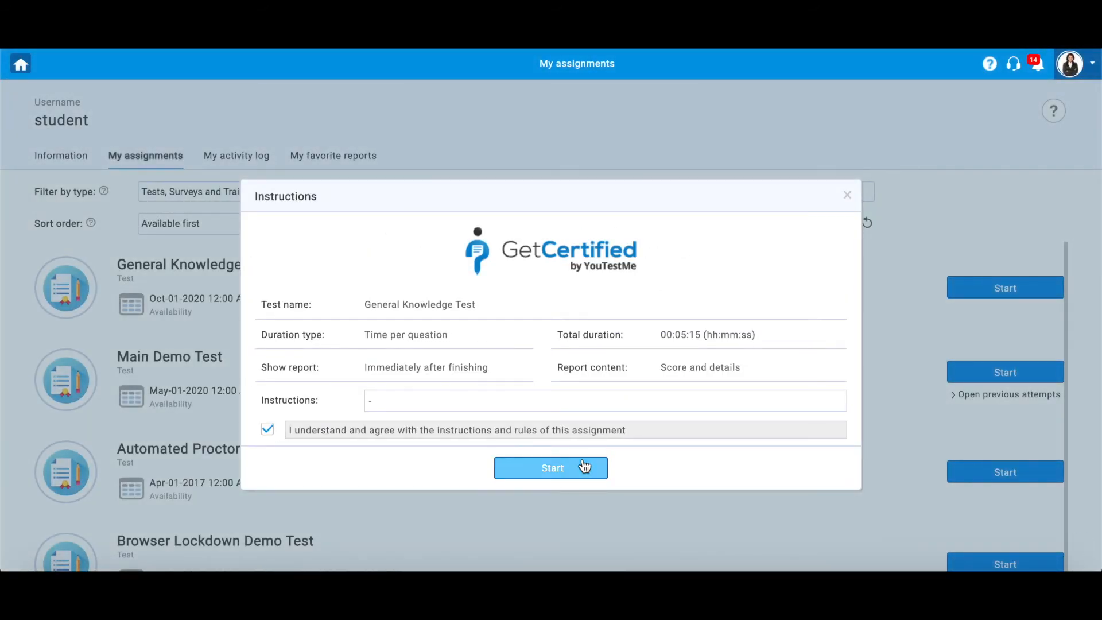
left_click(583, 466)
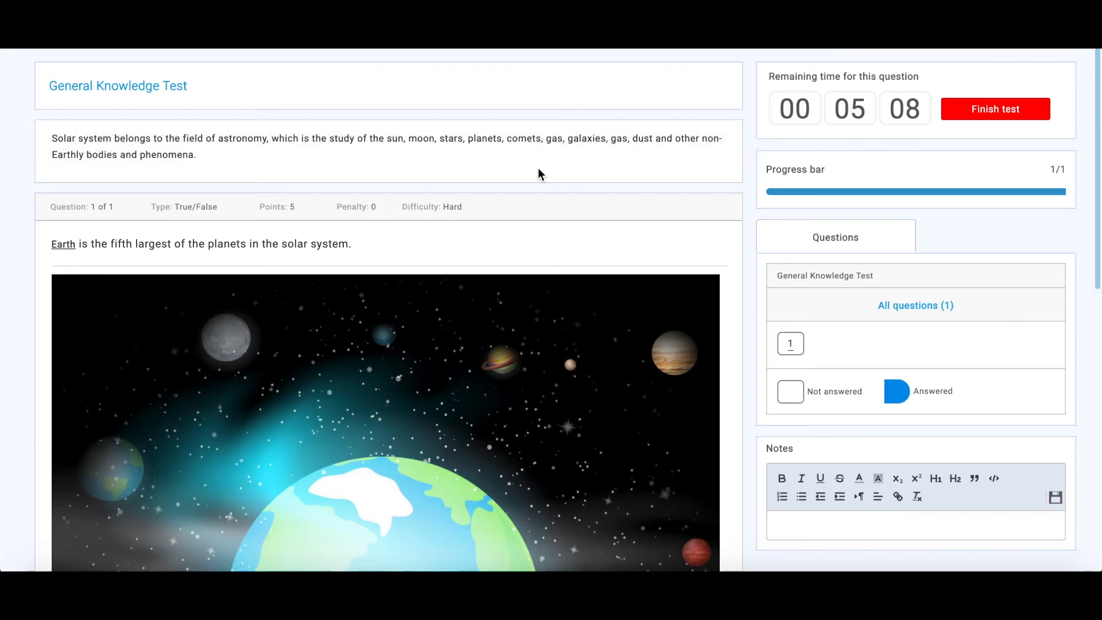
Reveal the hint, add extra time, answer the Earth question True, and finish the test
scroll(1031, 321, "down", 5)
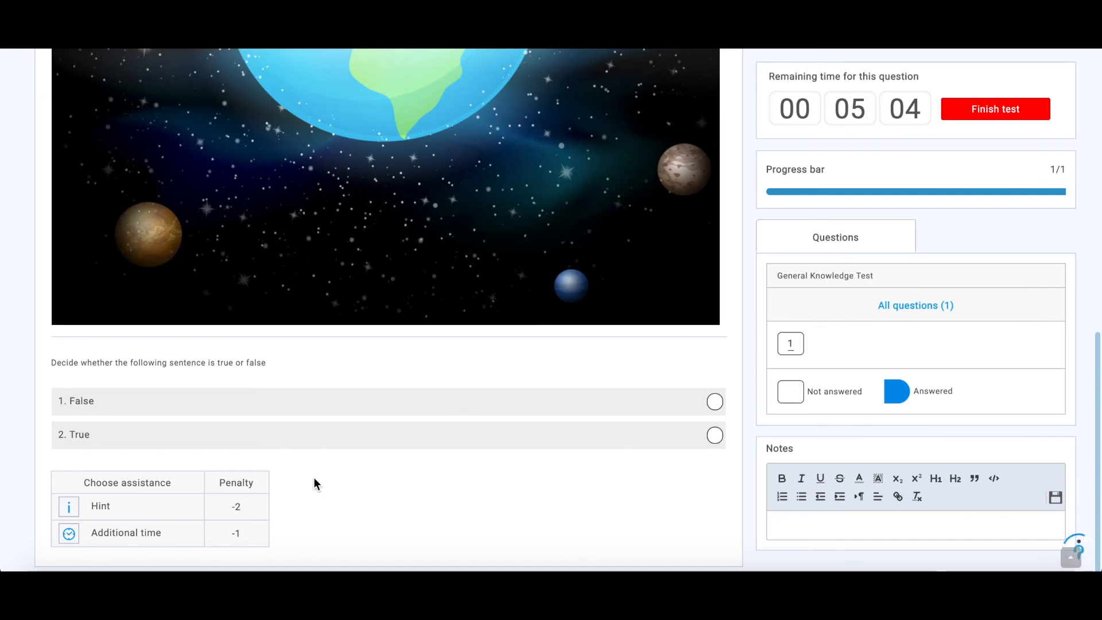
left_click(70, 507)
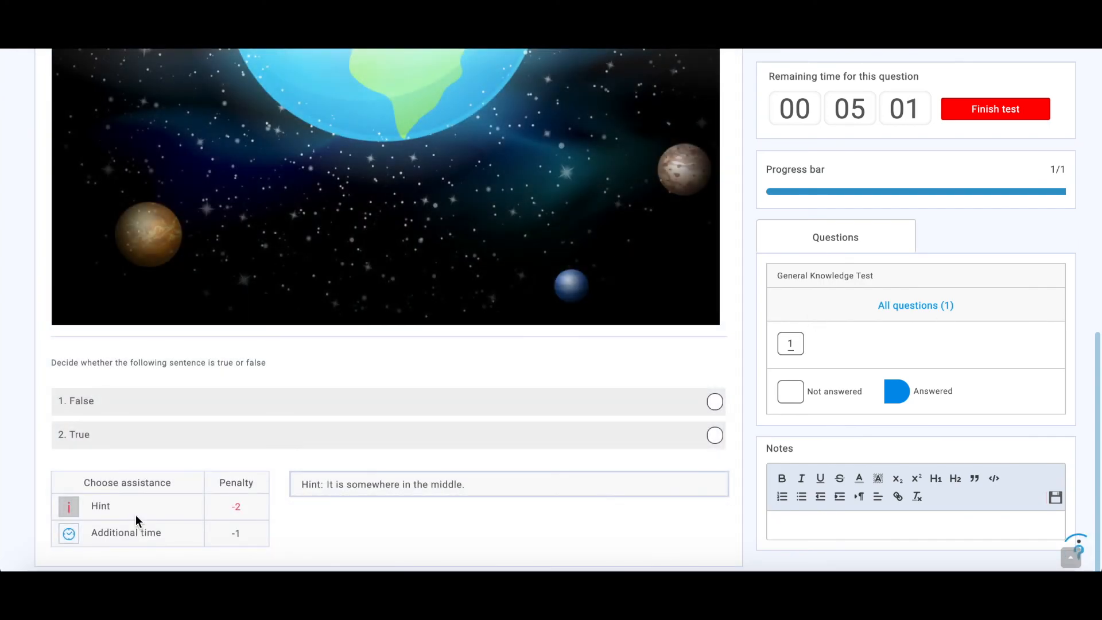
left_click(69, 533)
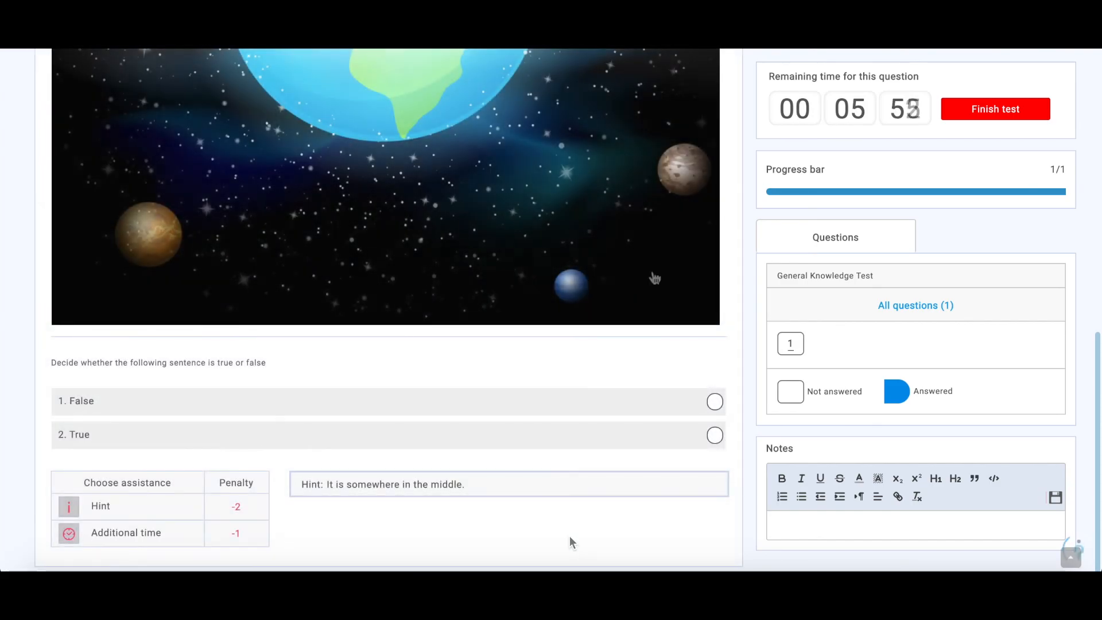
left_click(715, 436)
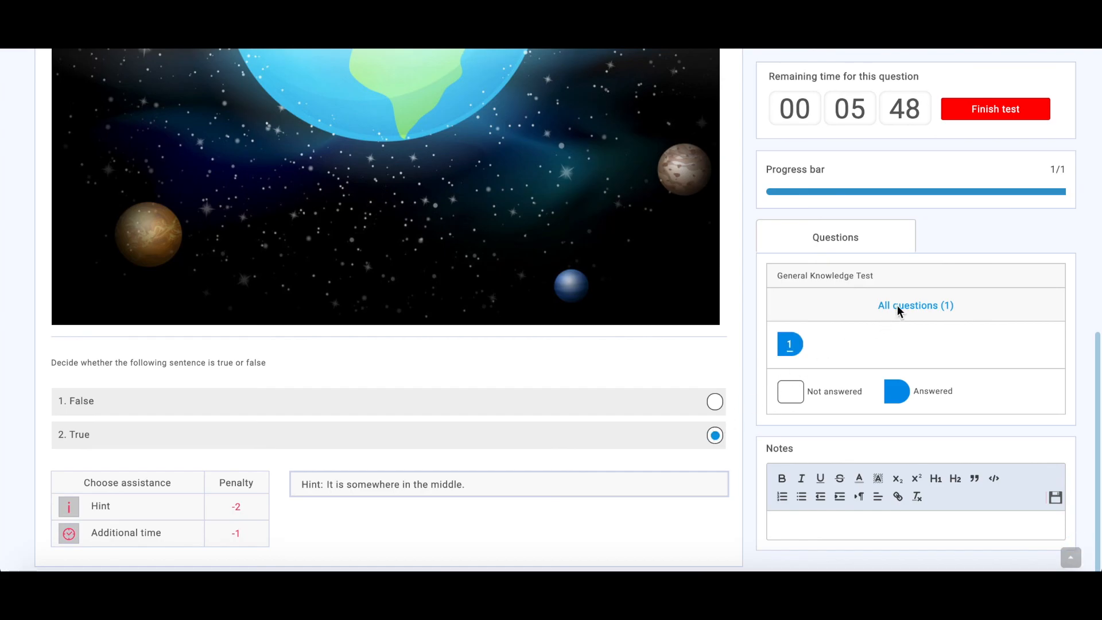
left_click(1014, 110)
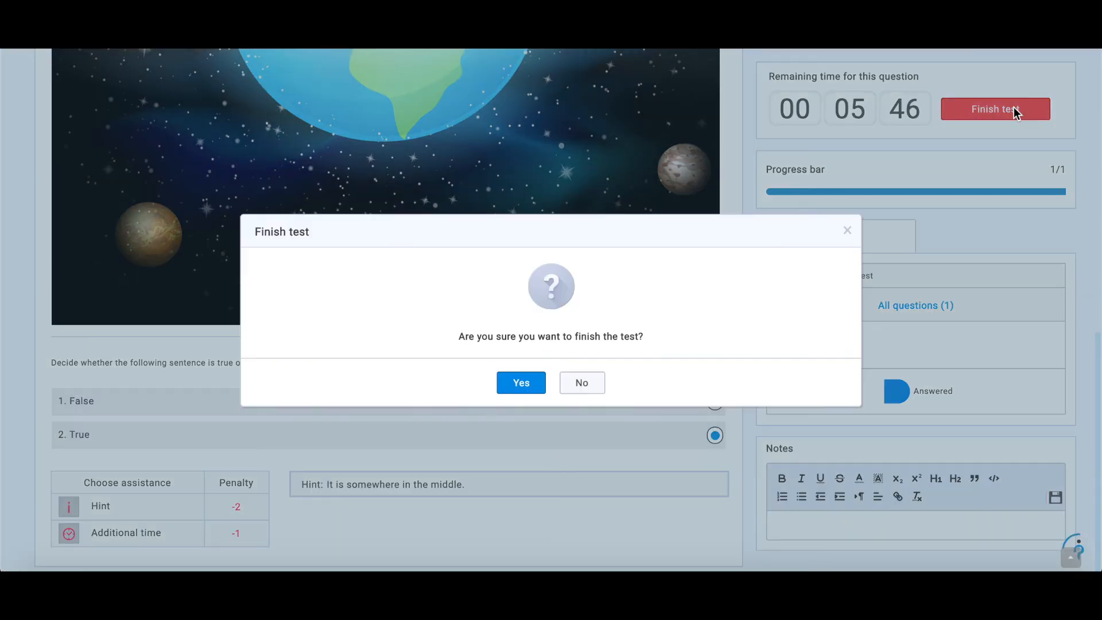